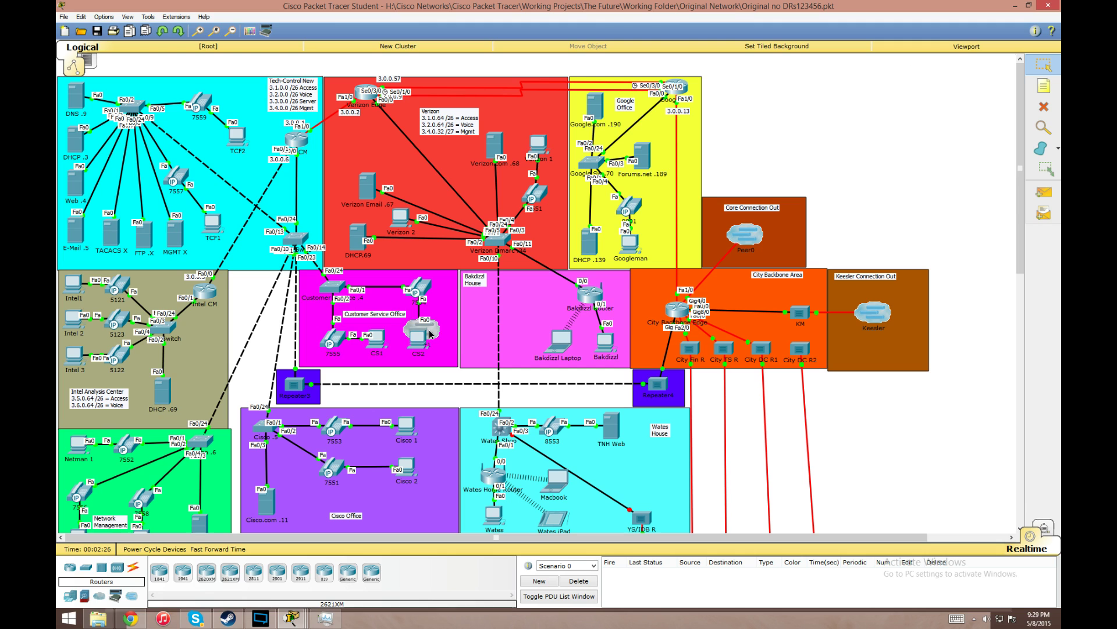
- Delete the stray Peer1 cloud beside CS2 and return to the Select tool
left_click_drag(430, 333, 473, 373)
key("Delete")
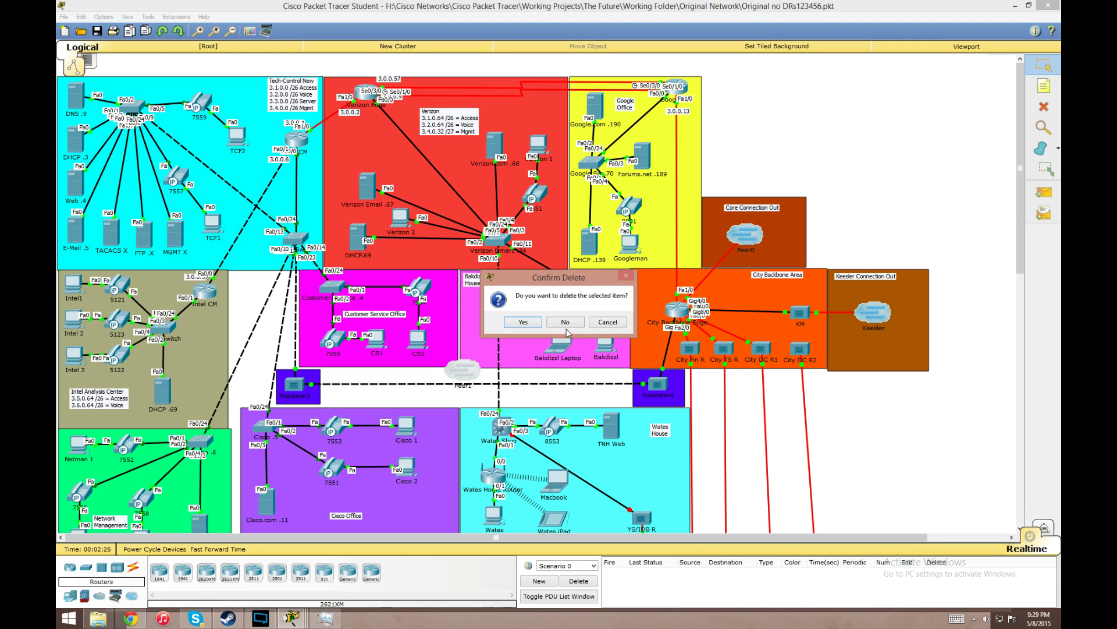
left_click(530, 322)
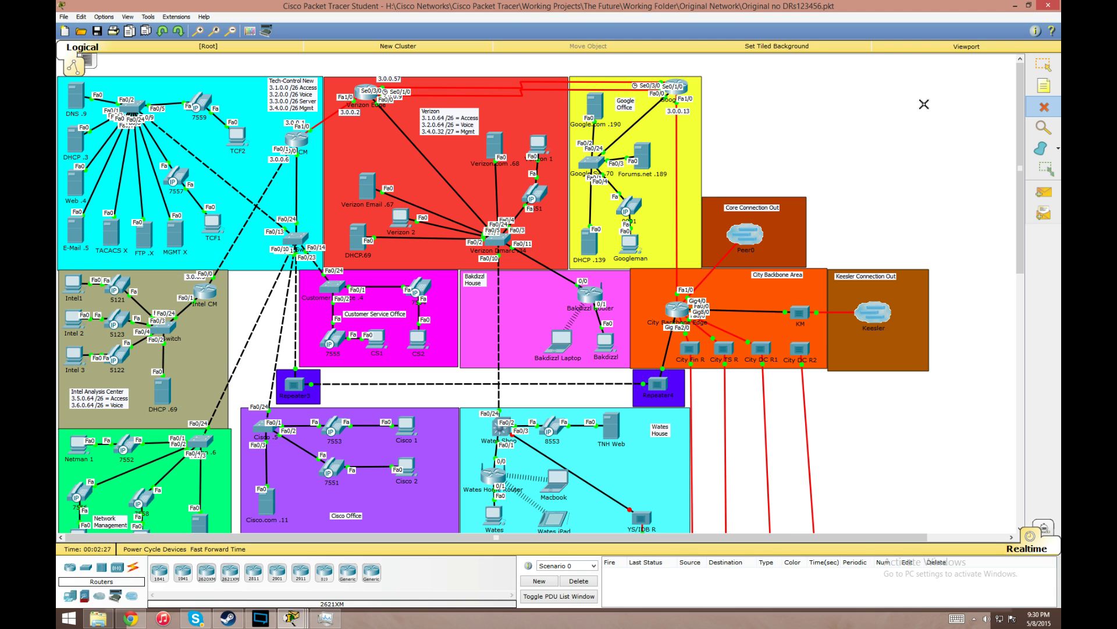
left_click(1043, 66)
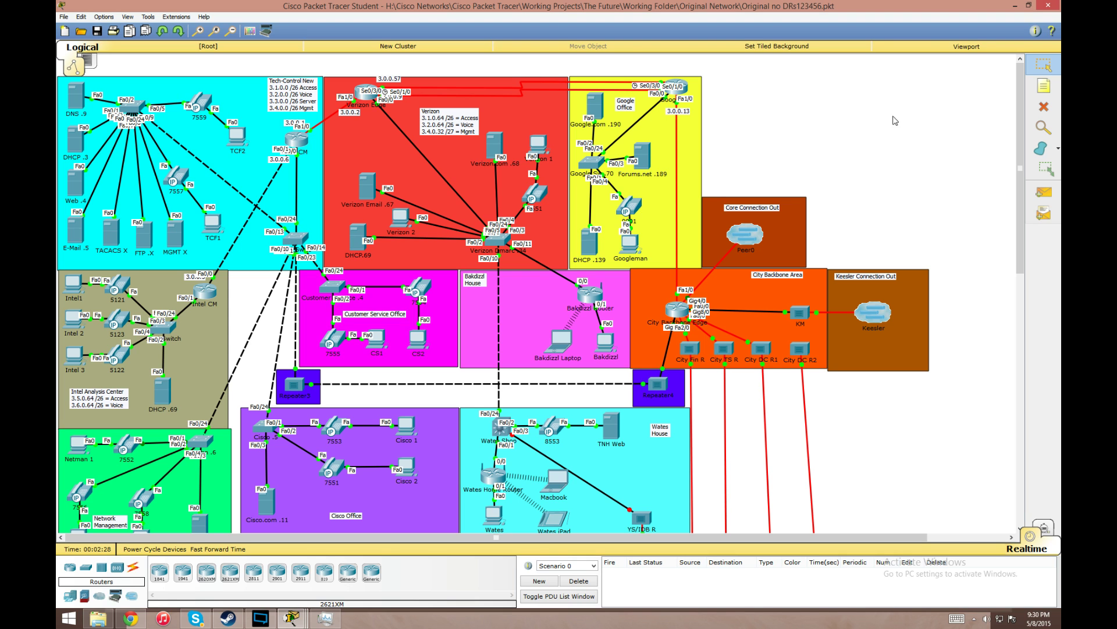
- Scroll and pan around the Original network workspace to look over the topology
scroll(873, 139, "down", 3)
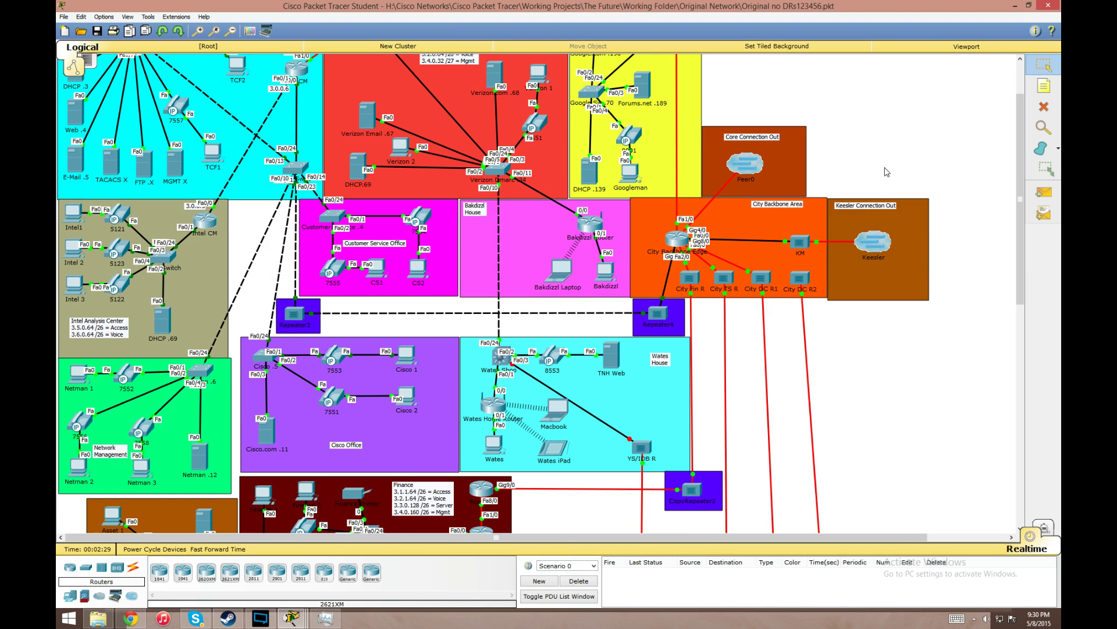
scroll(878, 175, "down", 15)
scroll(855, 237, "up", 10)
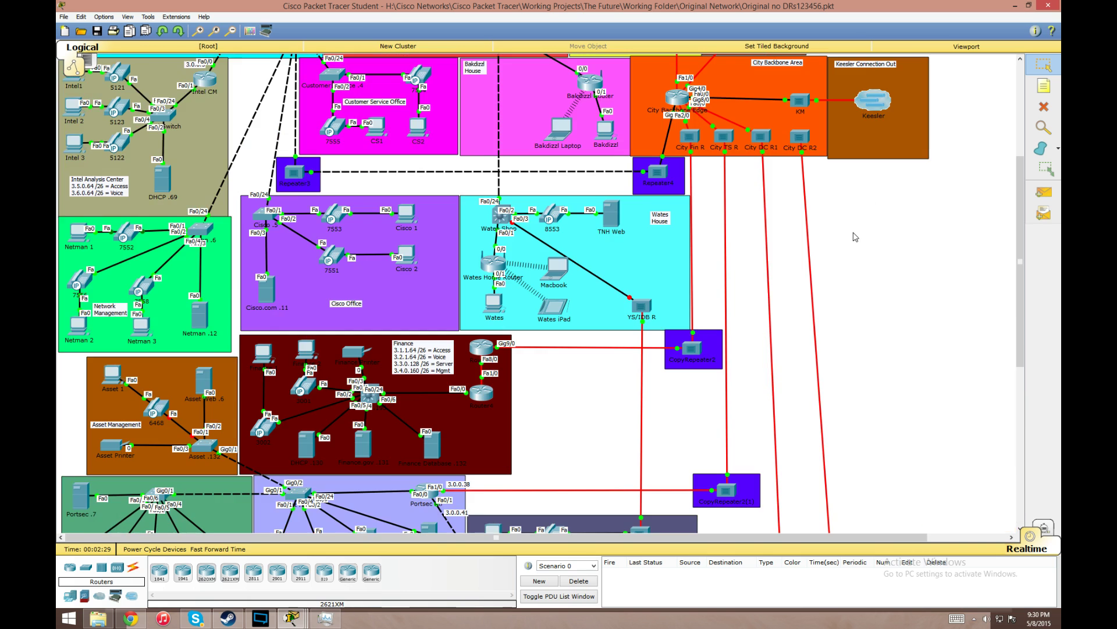
scroll(855, 237, "up", 6)
left_click_drag(670, 537, 752, 536)
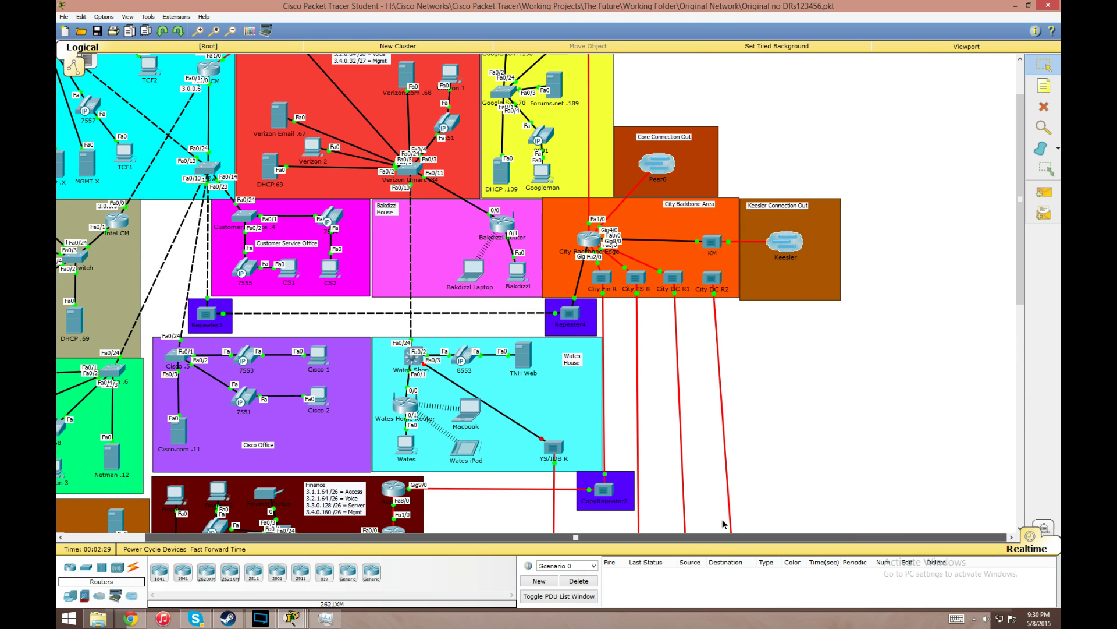
scroll(721, 519, "down", 3)
scroll(943, 429, "up", 1)
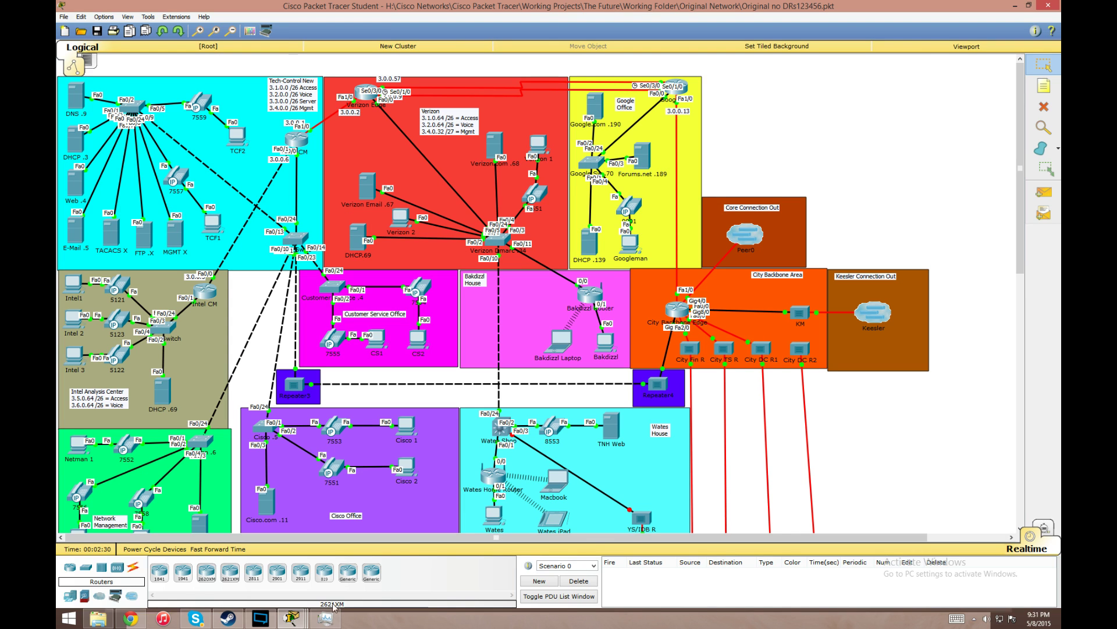
- Show the open Packet Tracer window previews, then bring the Original network back to front
left_click(310, 619)
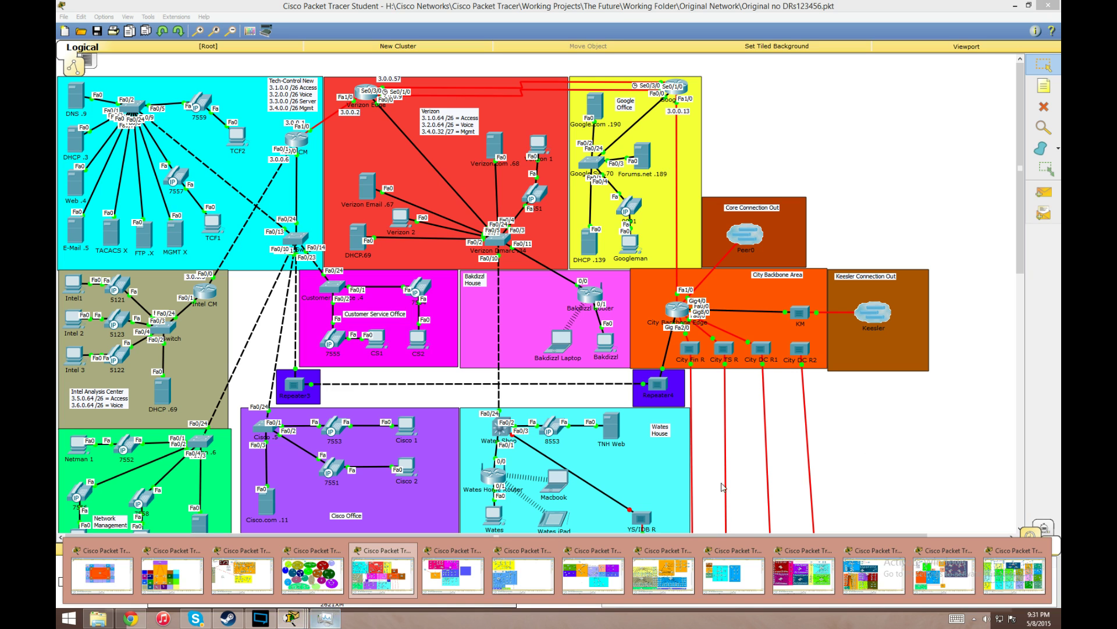
left_click(917, 422)
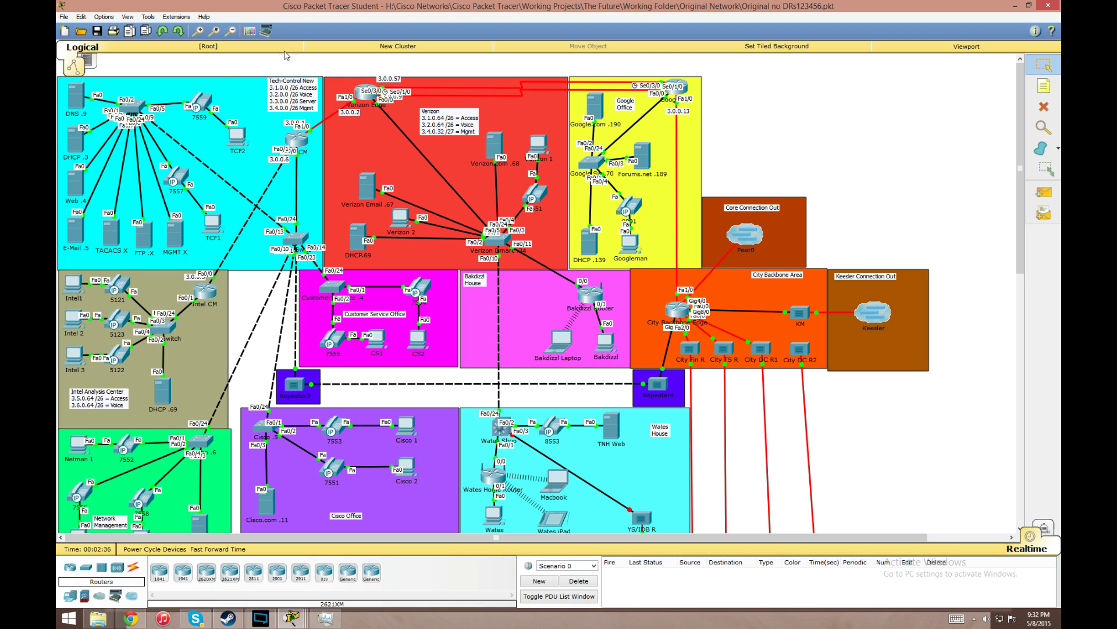
scroll(539, 283, "down", 3)
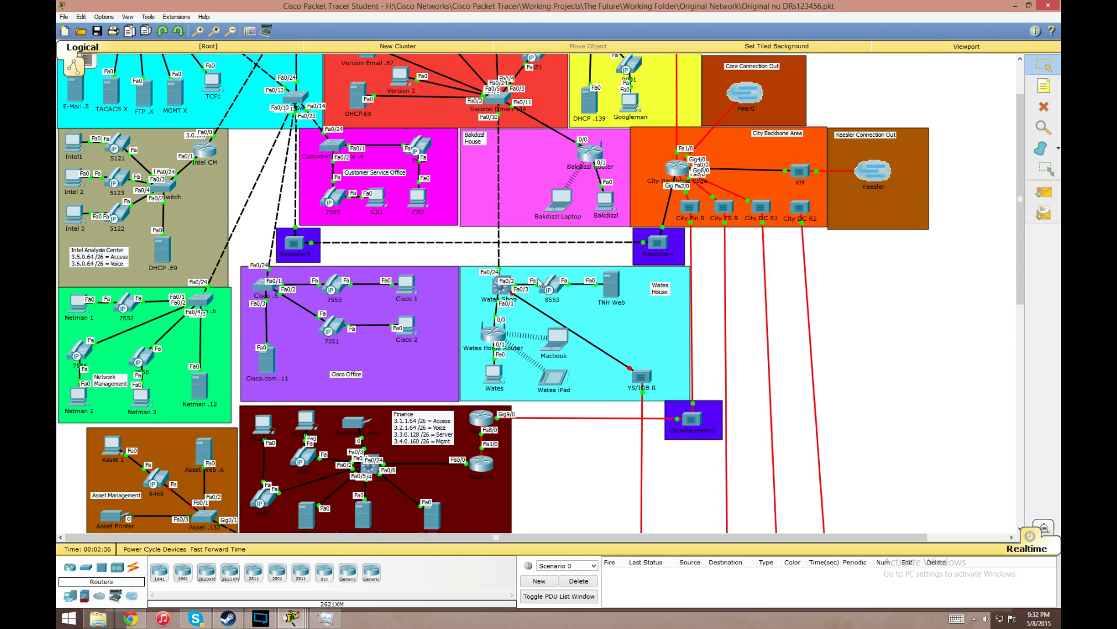
scroll(539, 283, "down", 5)
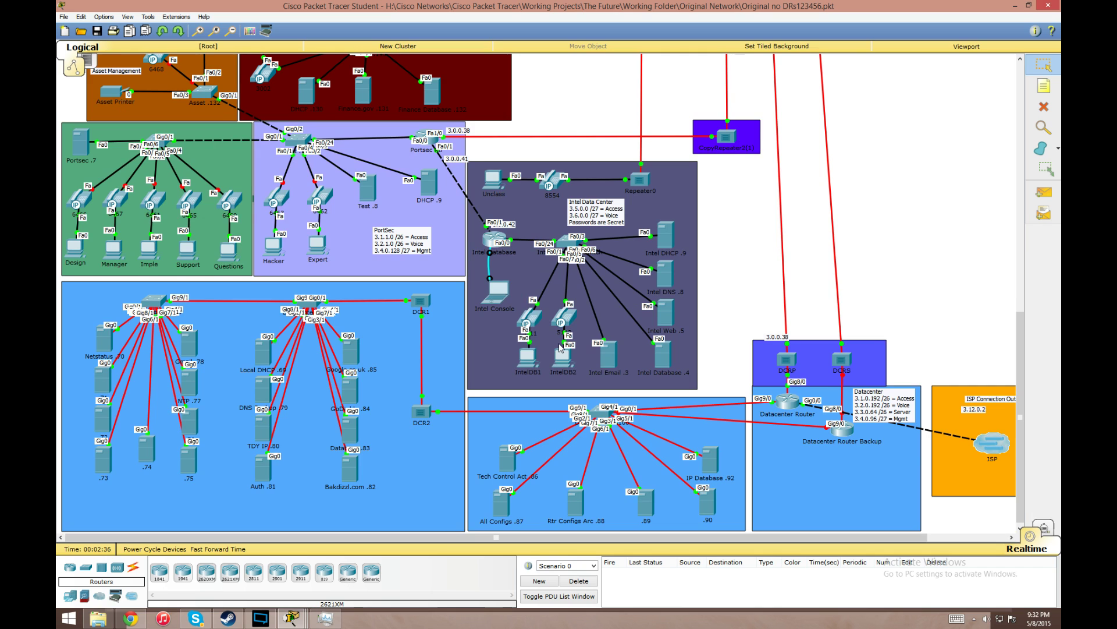
scroll(769, 465, "down", 1)
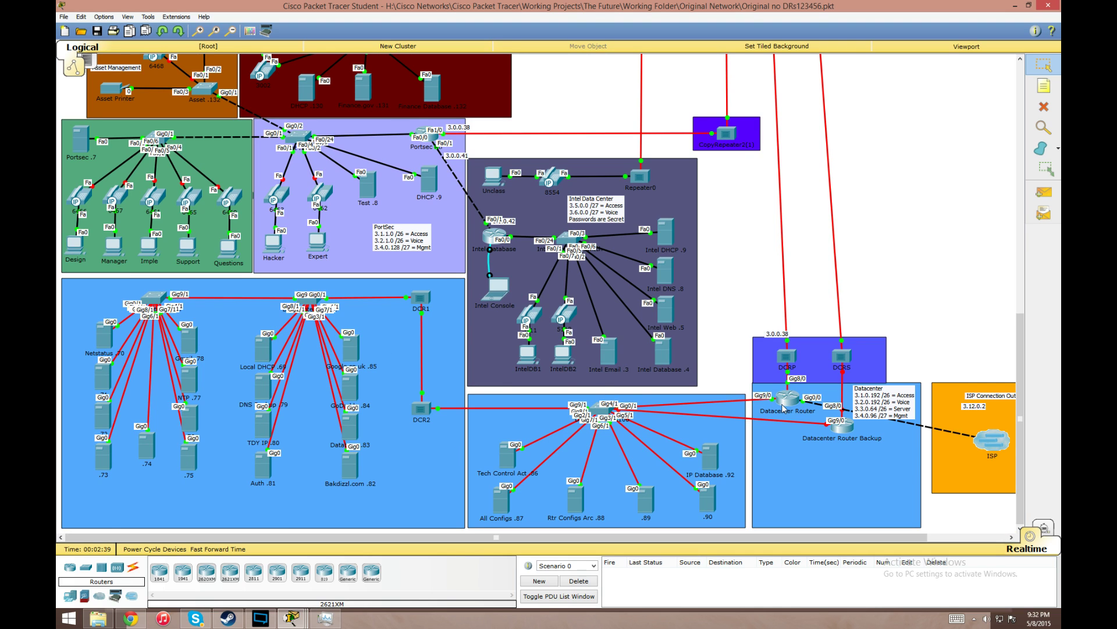
scroll(786, 404, "up", 2)
scroll(809, 396, "down", 1)
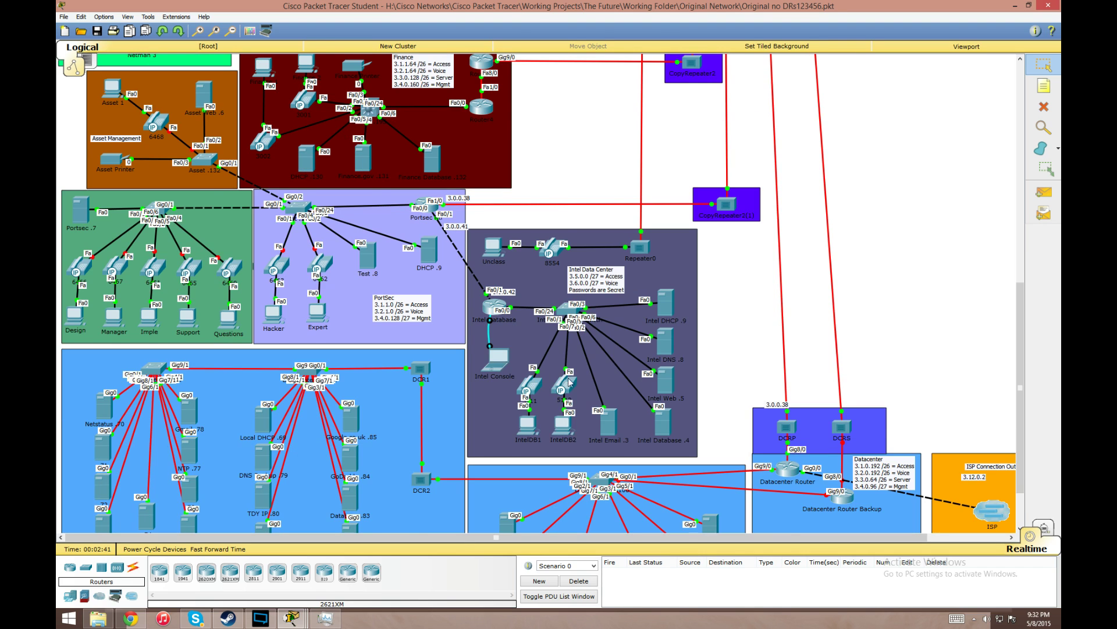
scroll(617, 366, "up", 1)
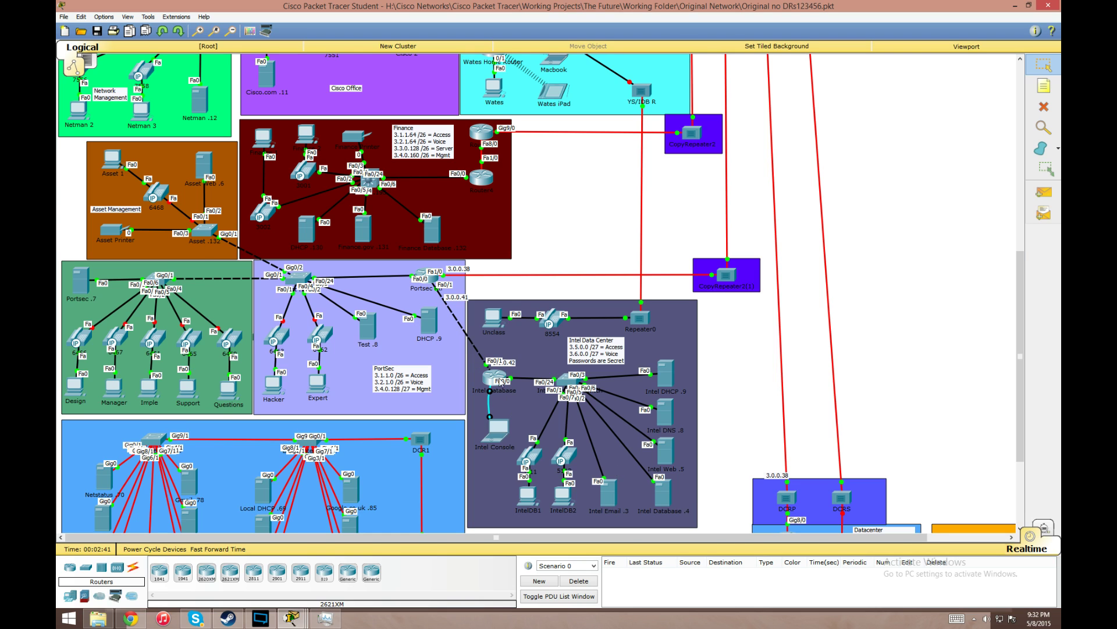
scroll(501, 383, "up", 4)
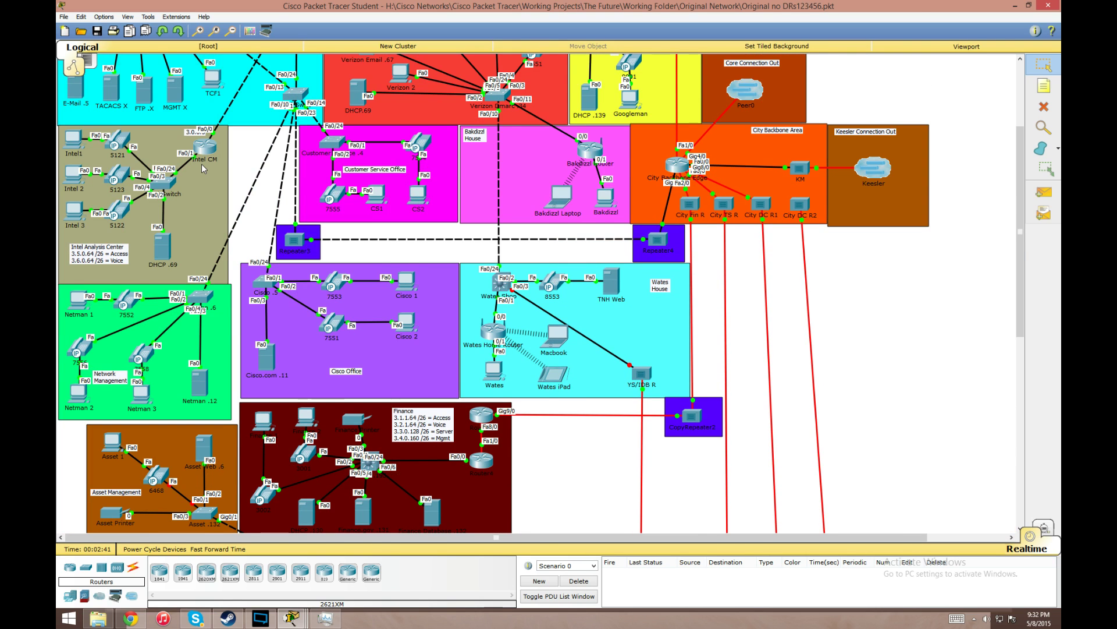
scroll(215, 226, "up", 1)
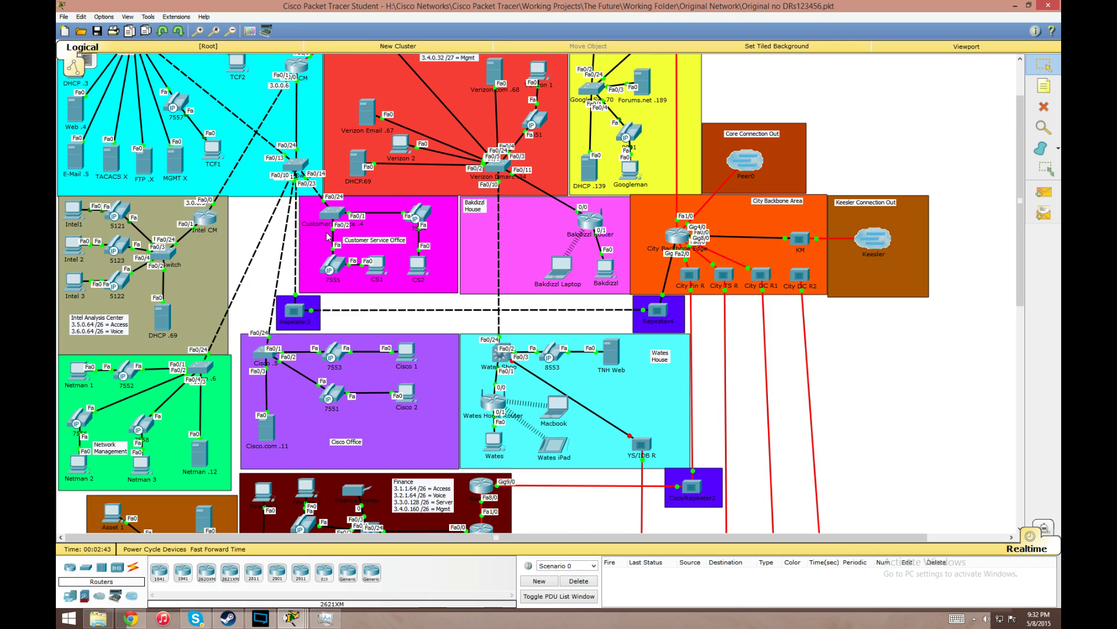
scroll(455, 339, "down", 3)
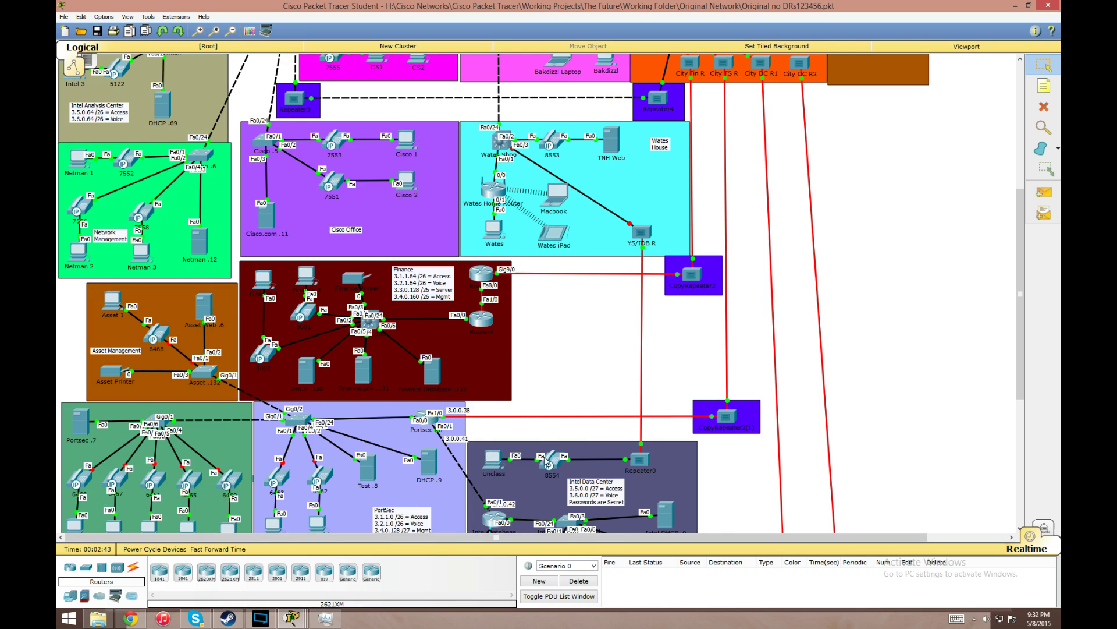
scroll(547, 463, "down", 1)
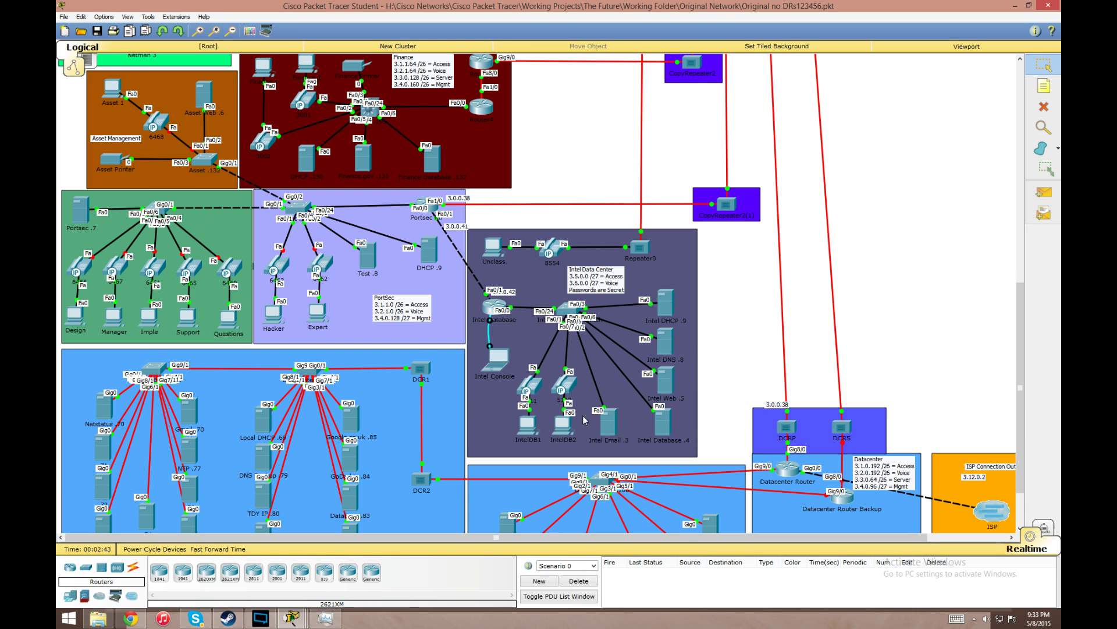
scroll(407, 396, "up", 2)
scroll(466, 449, "up", 1)
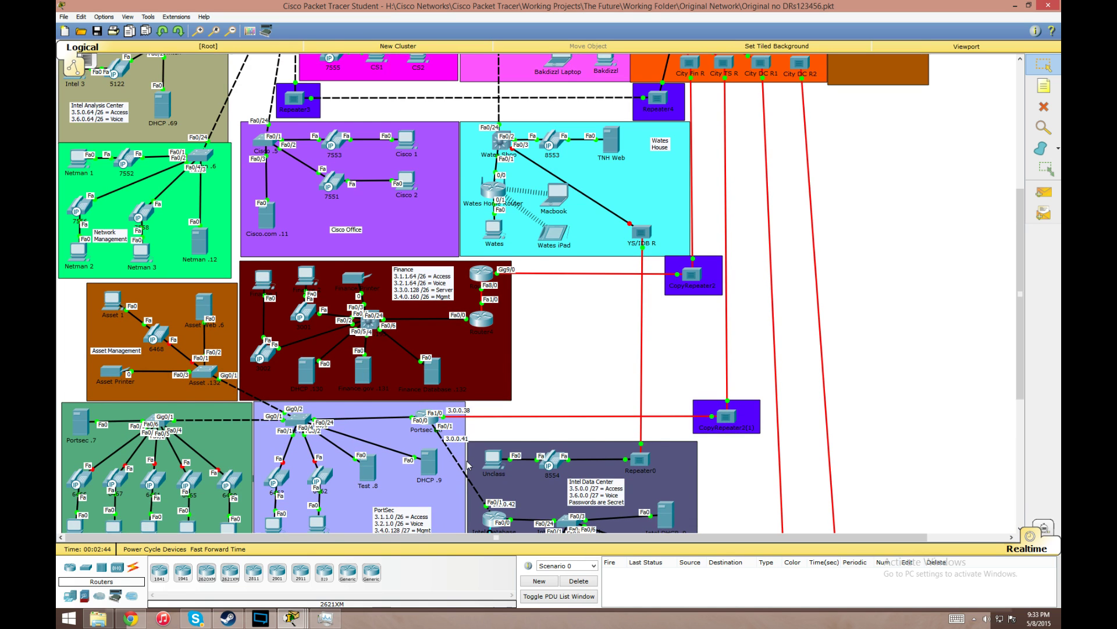
scroll(467, 464, "down", 2)
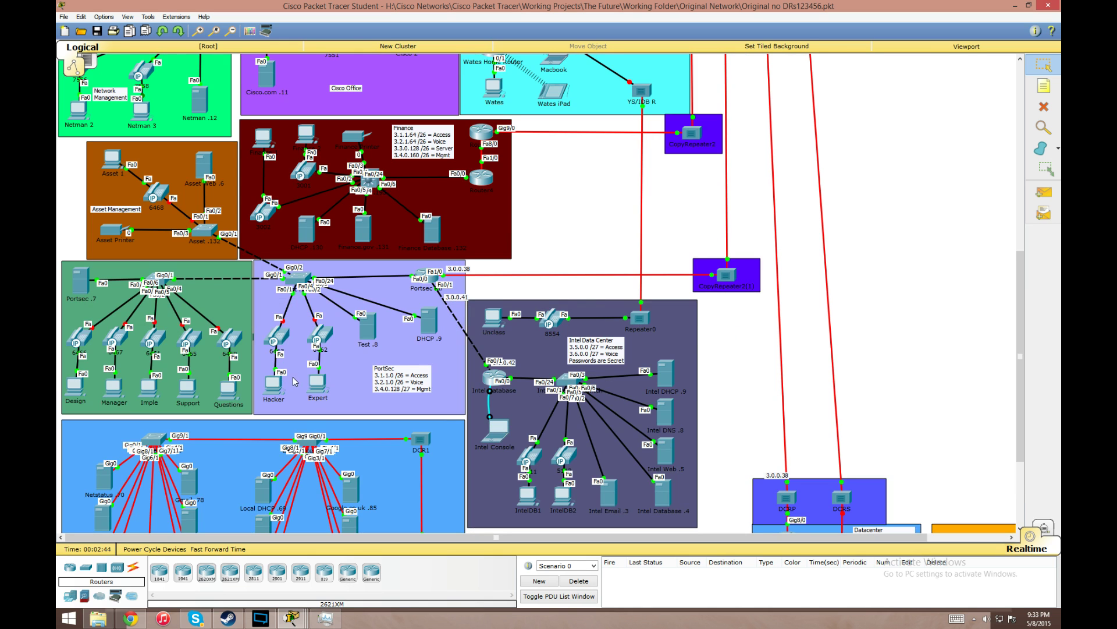
scroll(381, 397, "up", 2)
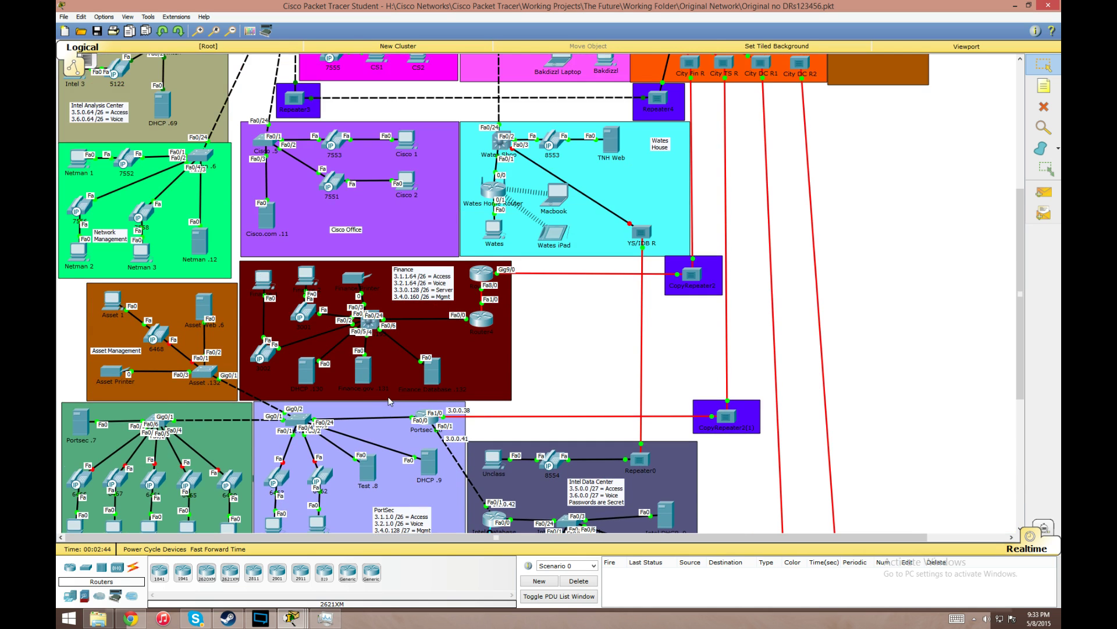
scroll(393, 404, "up", 1)
scroll(419, 416, "up", 3)
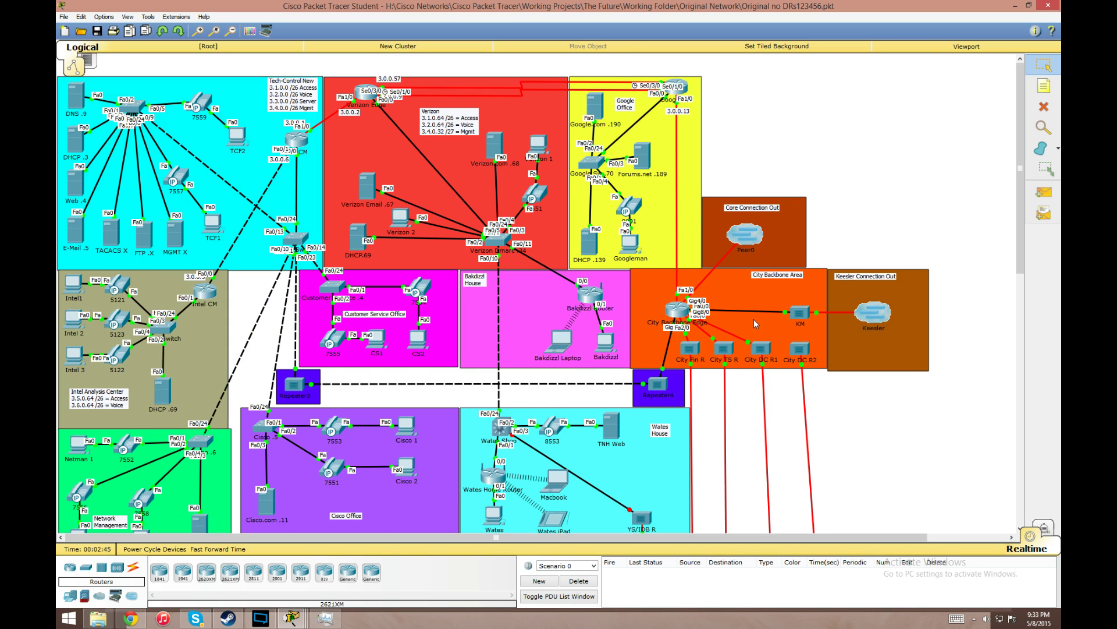
- Scroll the Original canvas and bring up previews of all open Packet Tracer windows
scroll(753, 319, "down", 3)
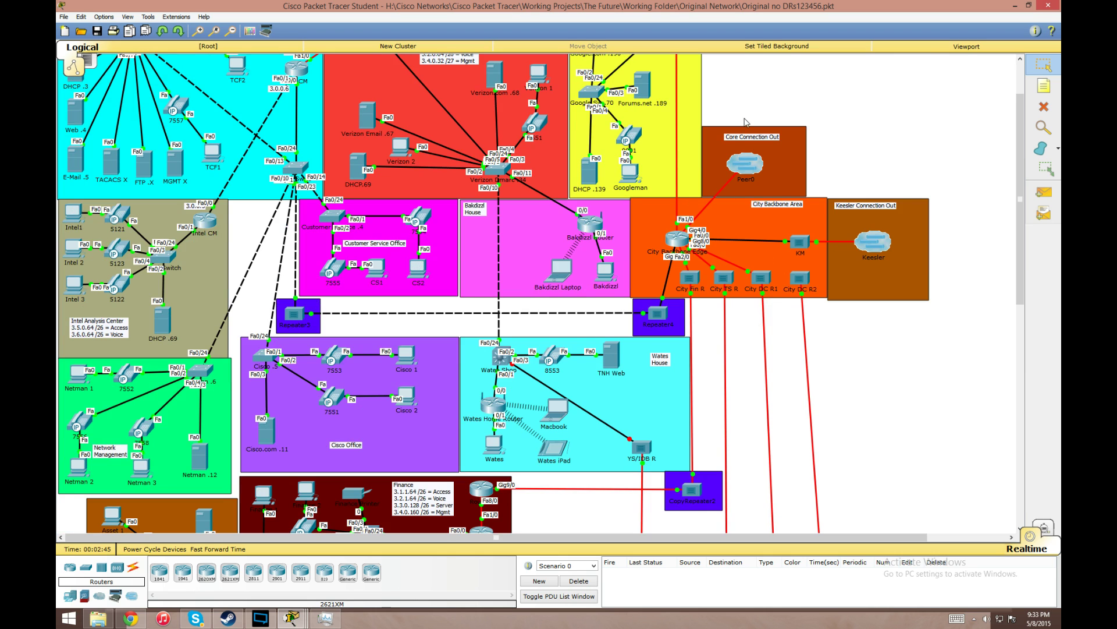
scroll(871, 169, "down", 6)
scroll(836, 197, "up", 6)
left_click(303, 621)
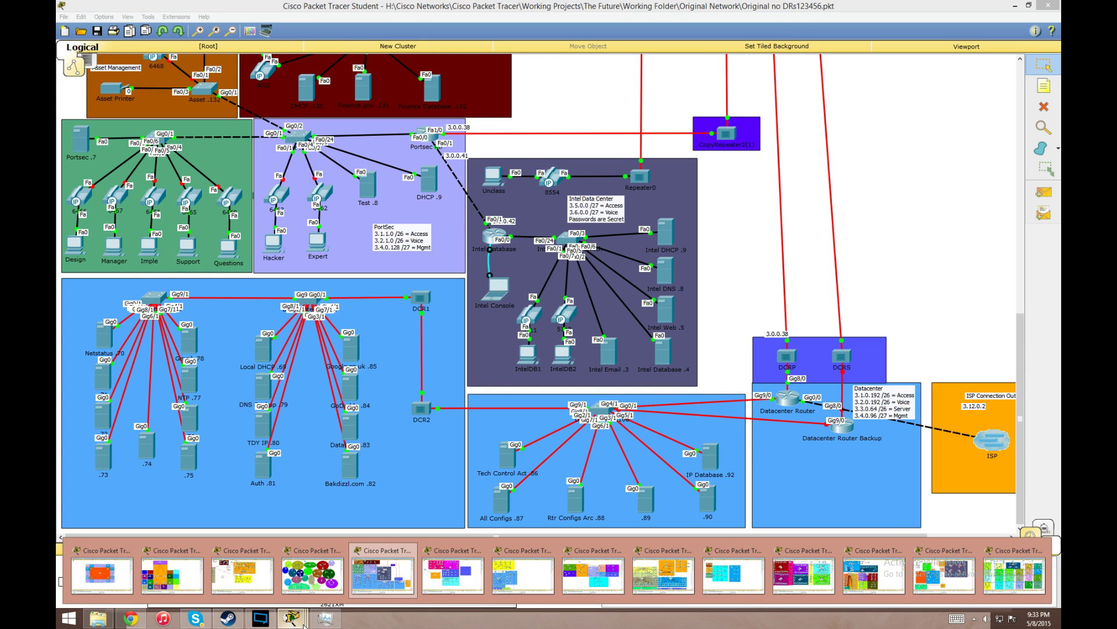
- Switch to ISP 1234, inspect and close the TV3 device window, then list open windows
left_click(663, 573)
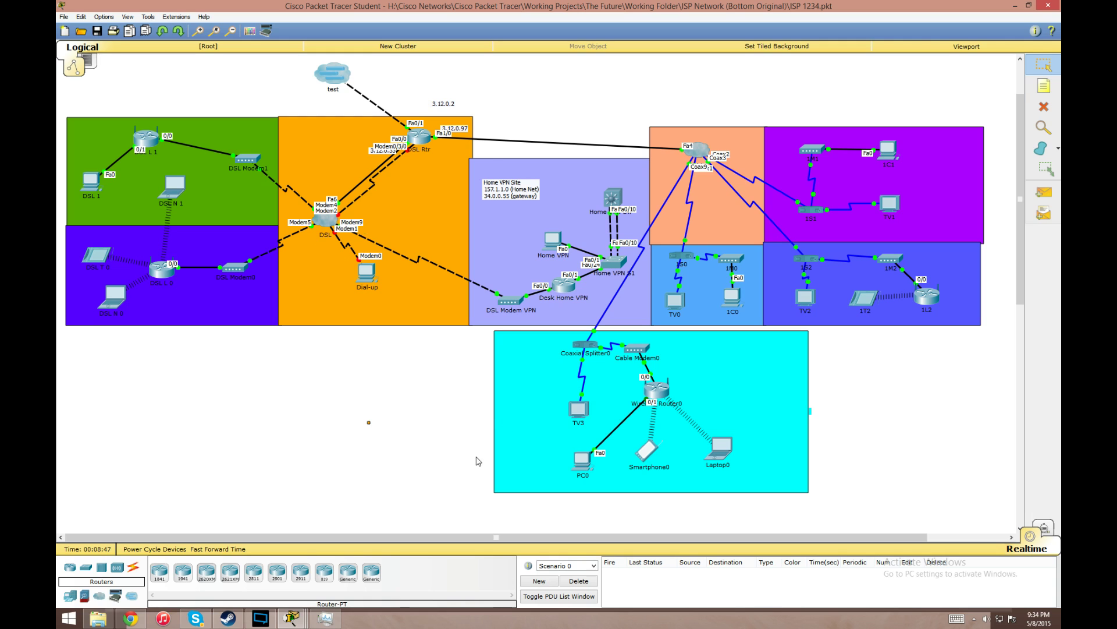
left_click(580, 414)
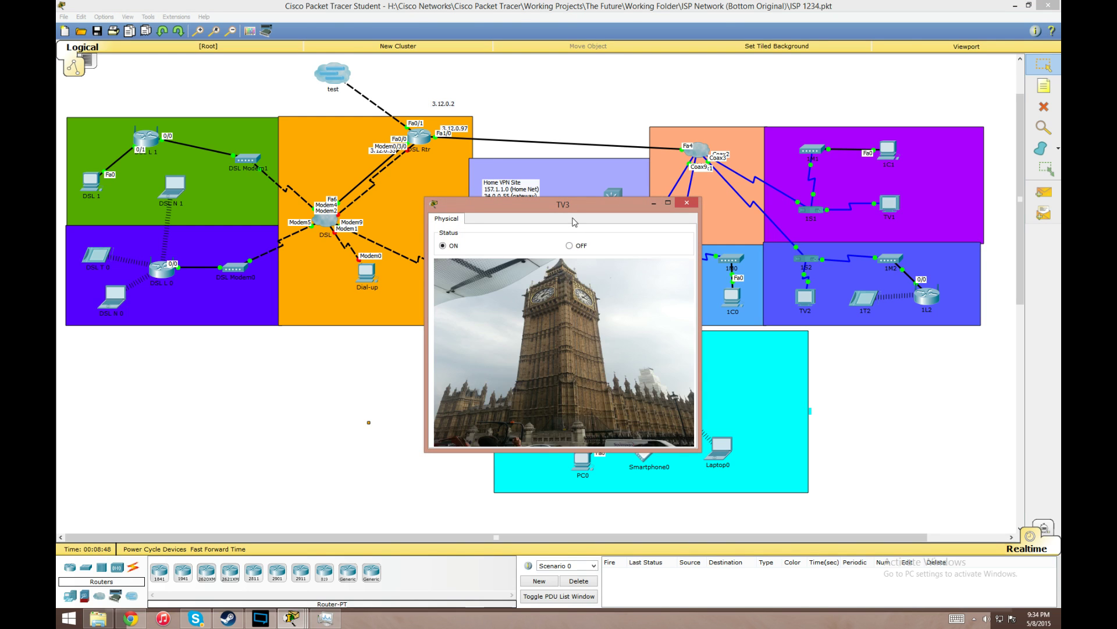
left_click_drag(570, 203, 312, 210)
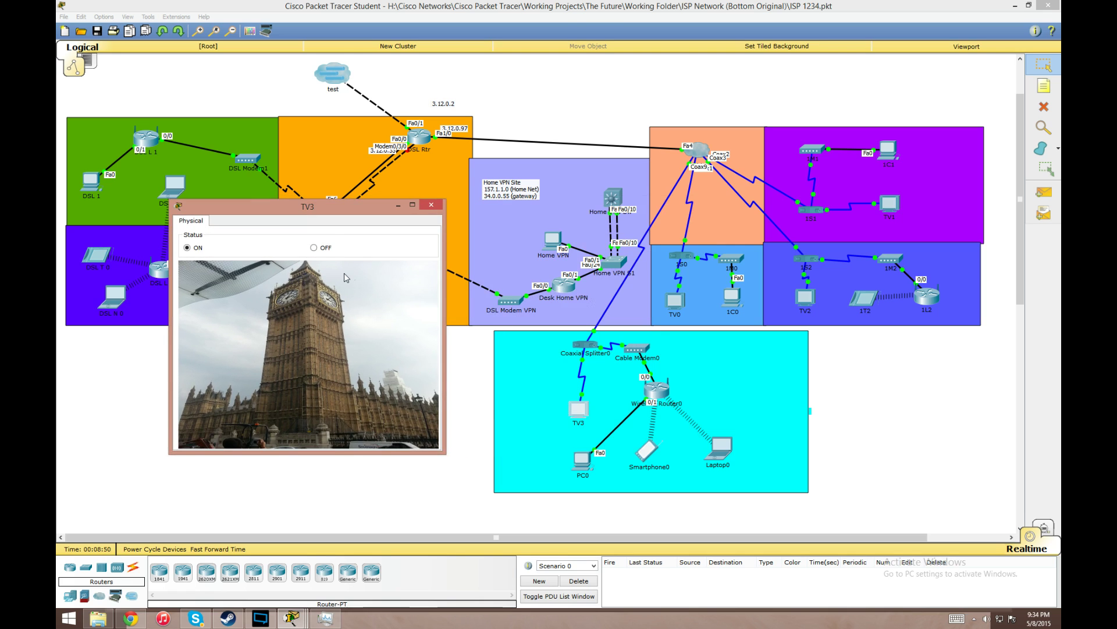
left_click(431, 204)
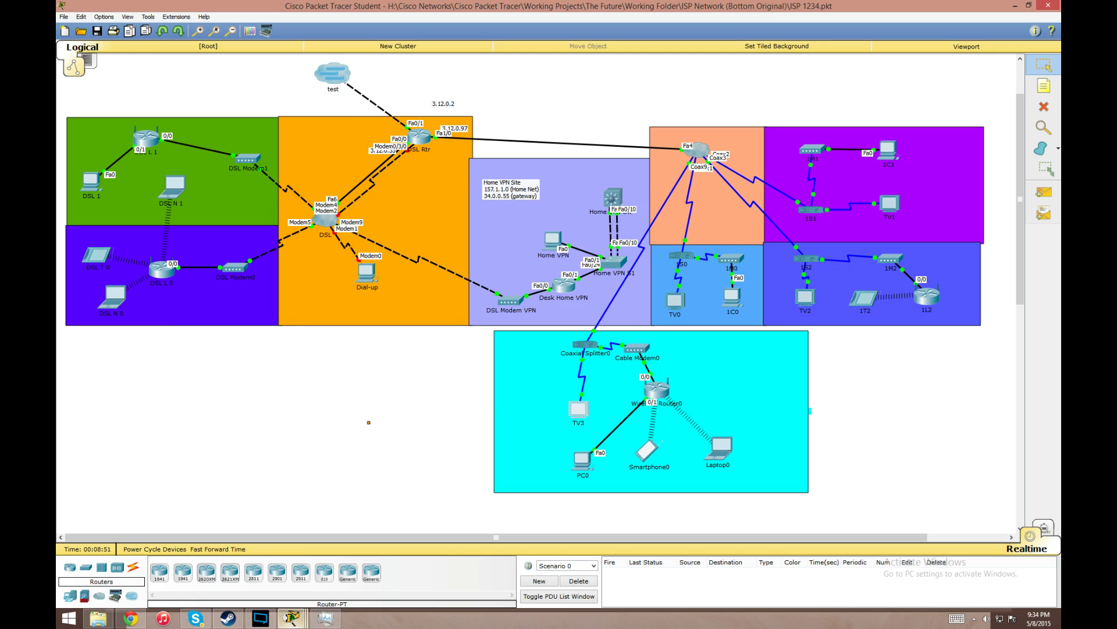
left_click(298, 621)
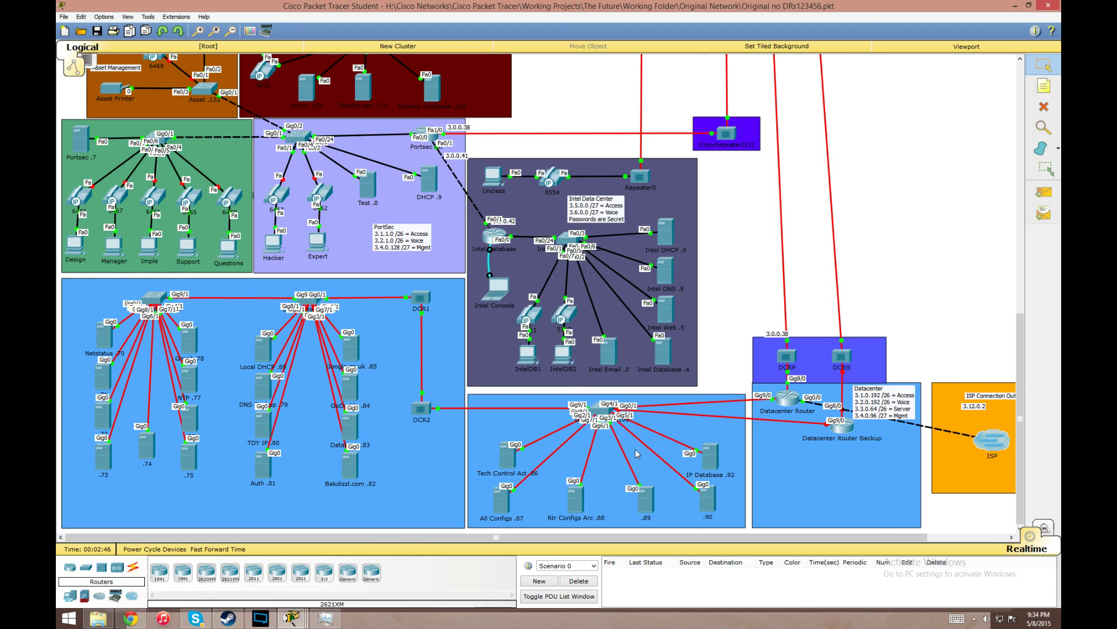
- Bring Original no DRs123456 forward, scroll its canvas up, and show the window previews
left_click(394, 584)
scroll(700, 420, "up", 5)
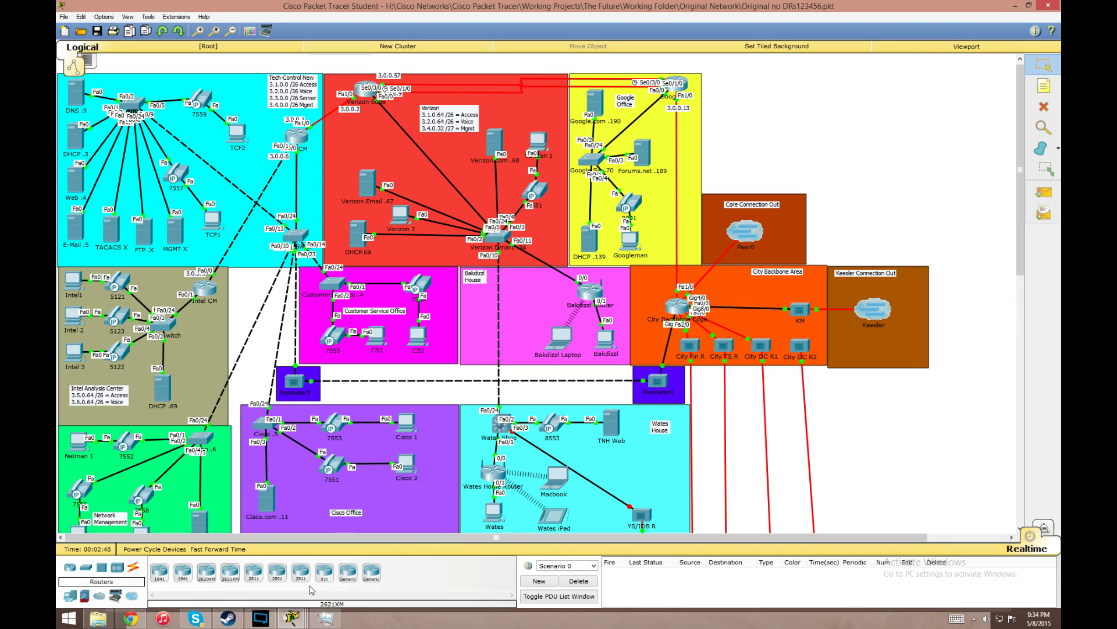
left_click(291, 618)
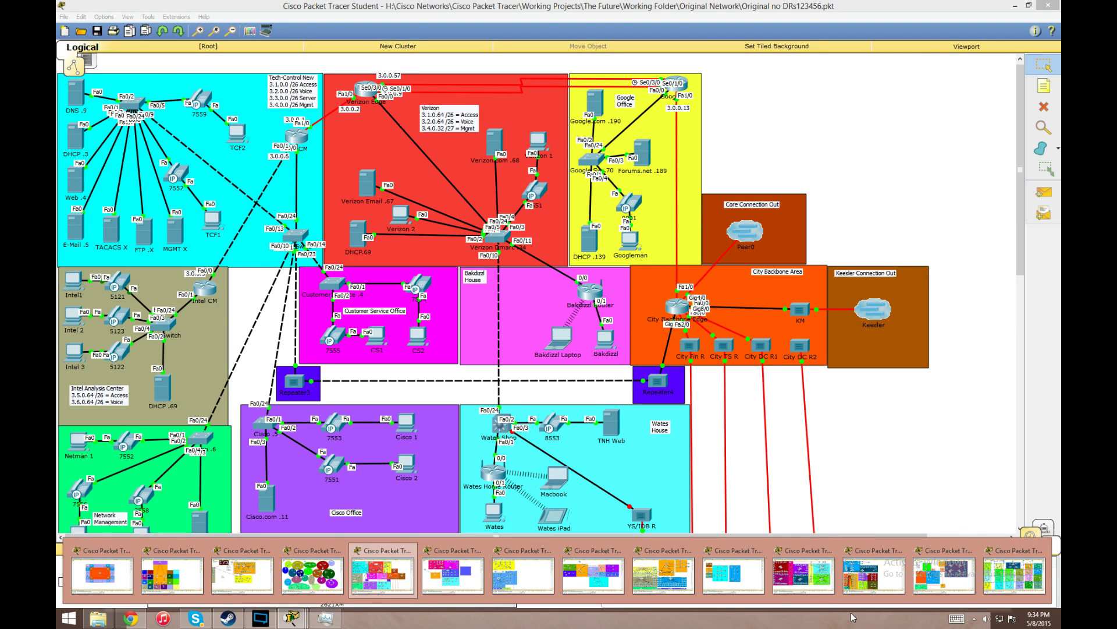
mouse_move(889, 584)
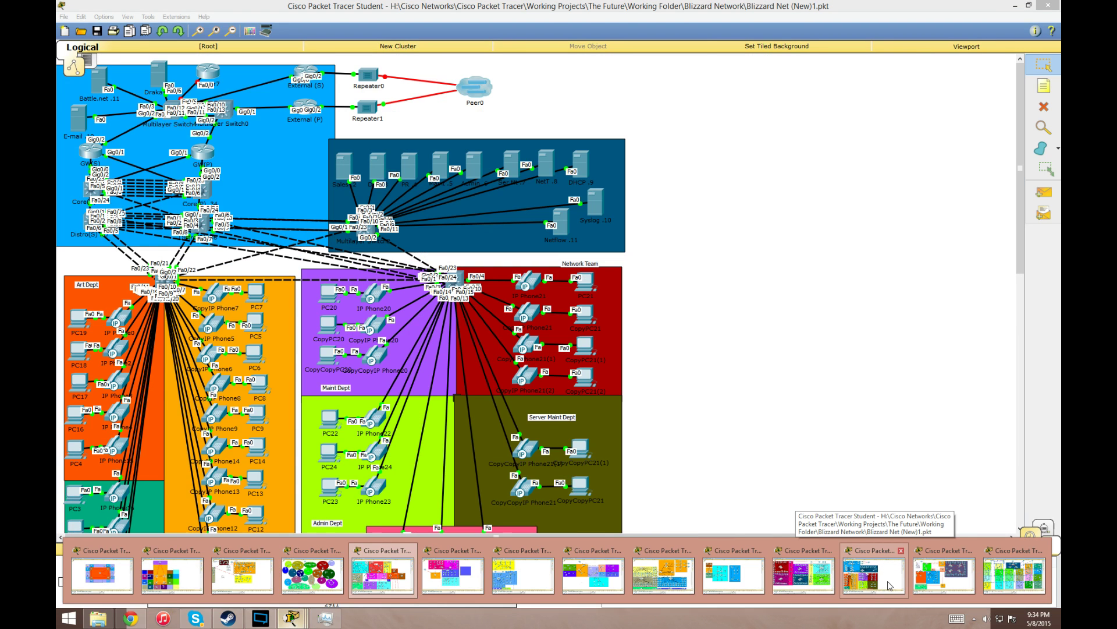
- Switch to the Keesler12345 network and scroll down and up through its canvas
mouse_move(515, 581)
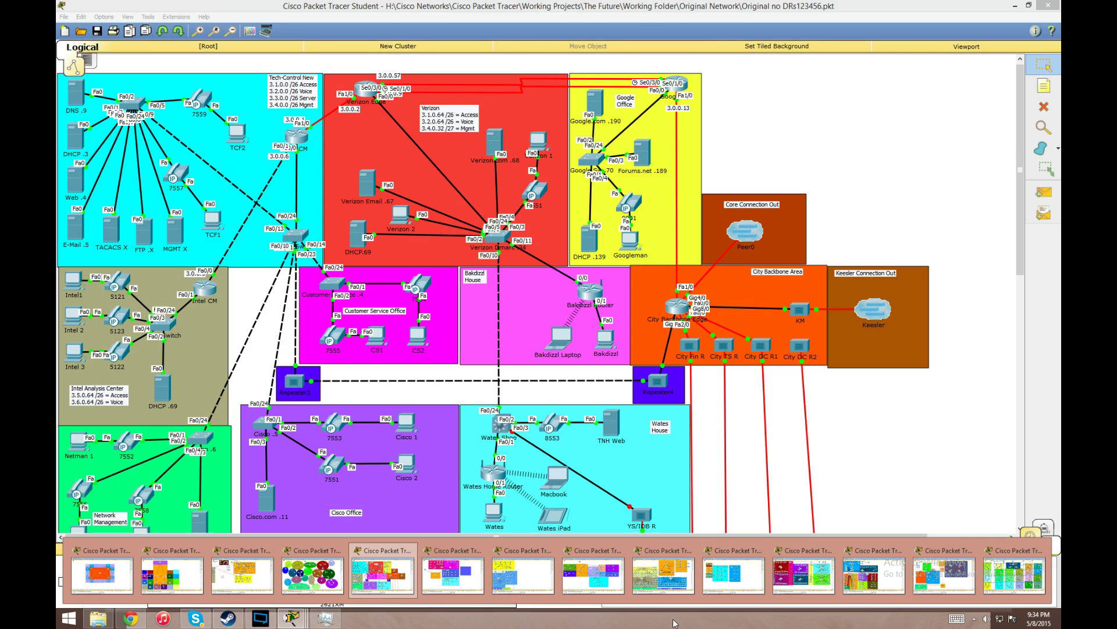
left_click(515, 581)
scroll(519, 287, "up", 5)
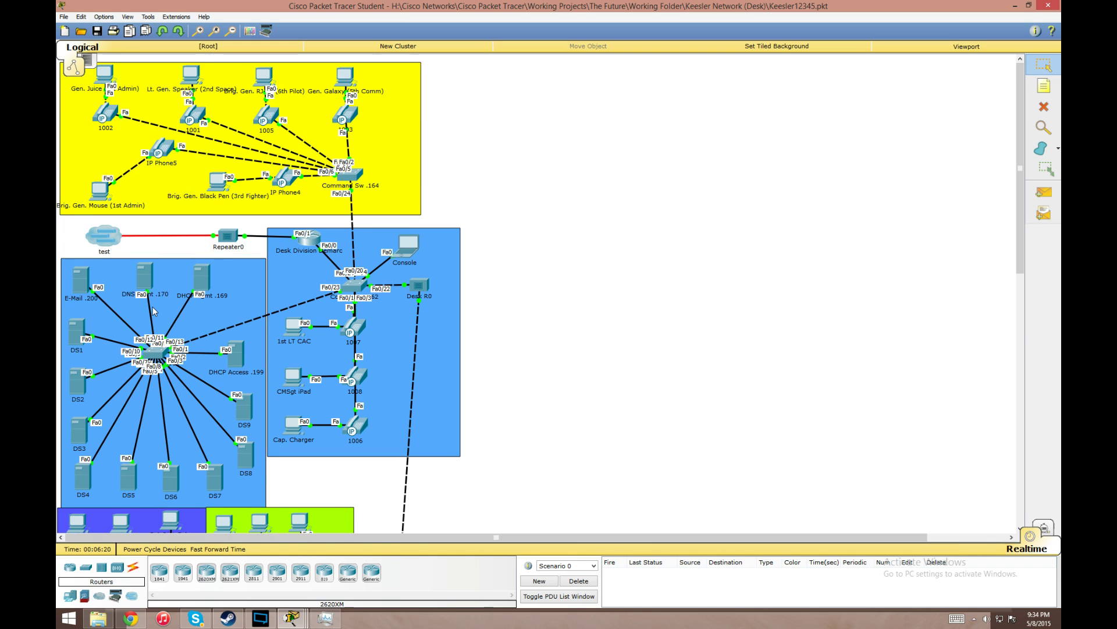
scroll(519, 309, "down", 5)
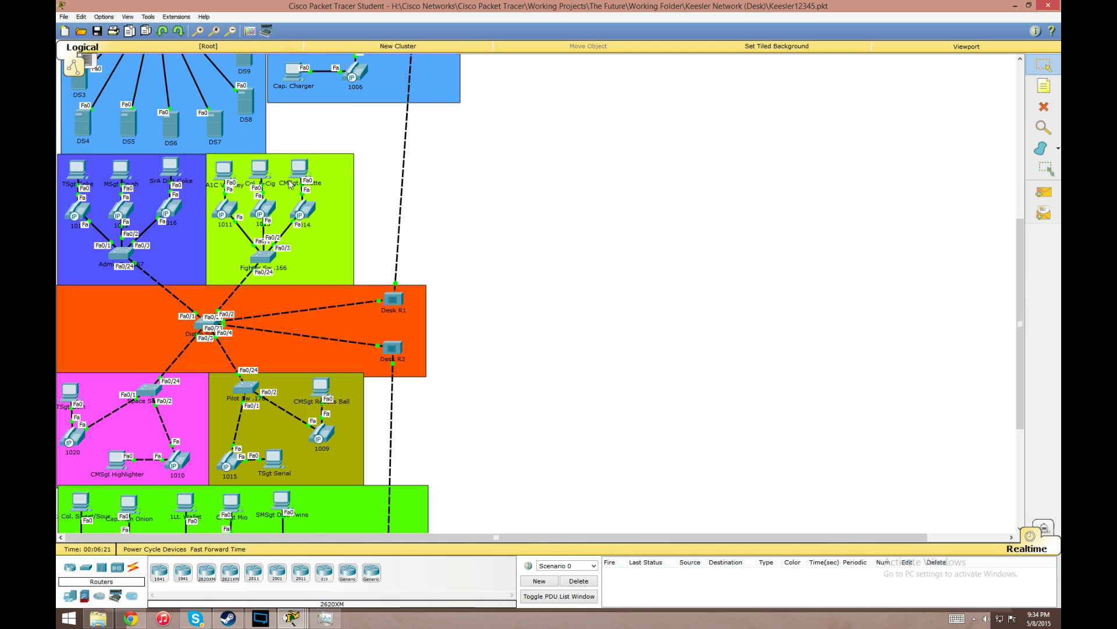
scroll(321, 384, "down", 1)
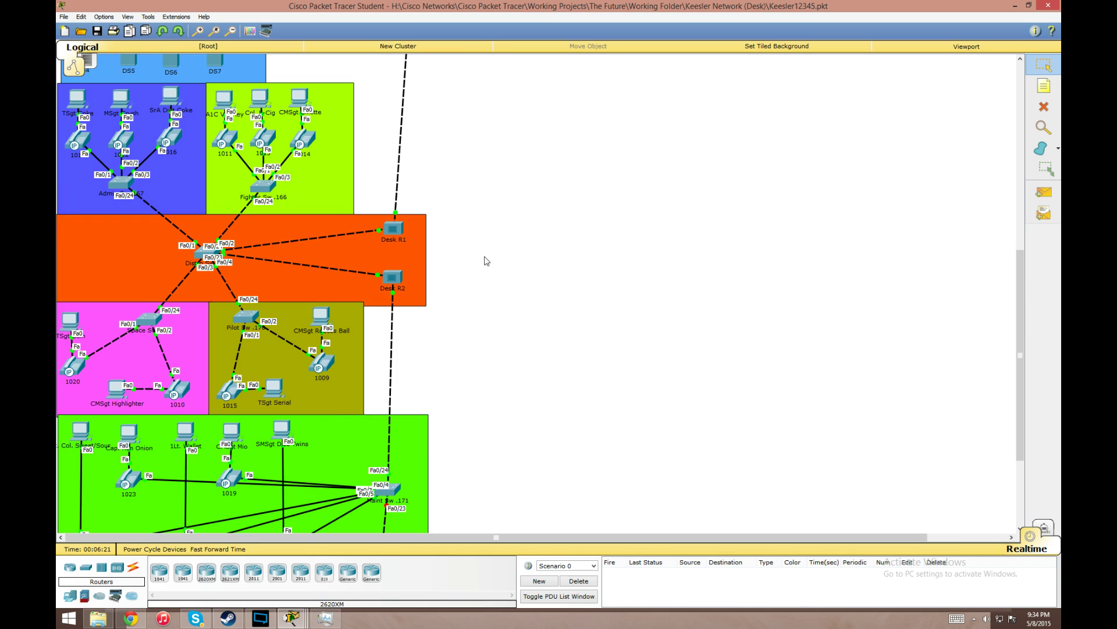
scroll(418, 272, "down", 2)
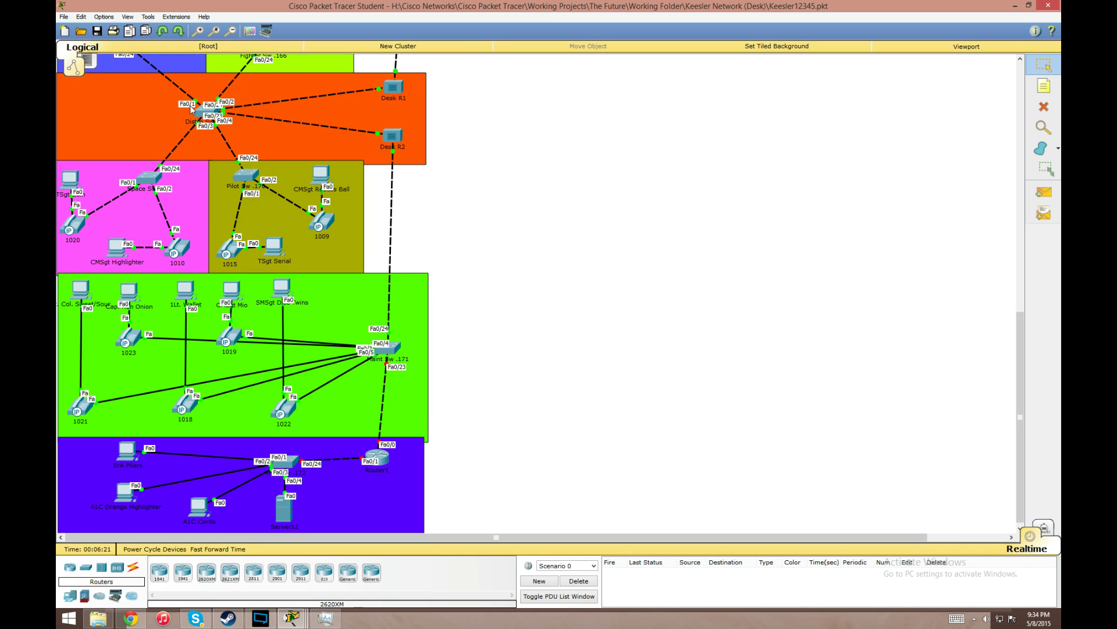
scroll(510, 244, "down", 1)
scroll(396, 342, "up", 1)
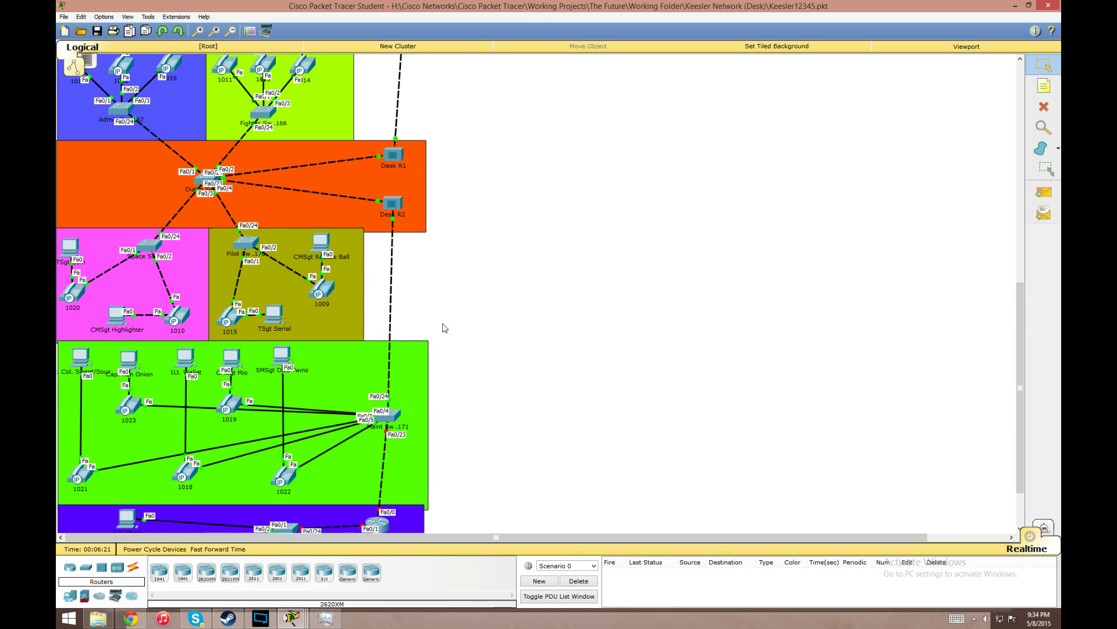
scroll(407, 224, "up", 2)
scroll(407, 224, "up", 4)
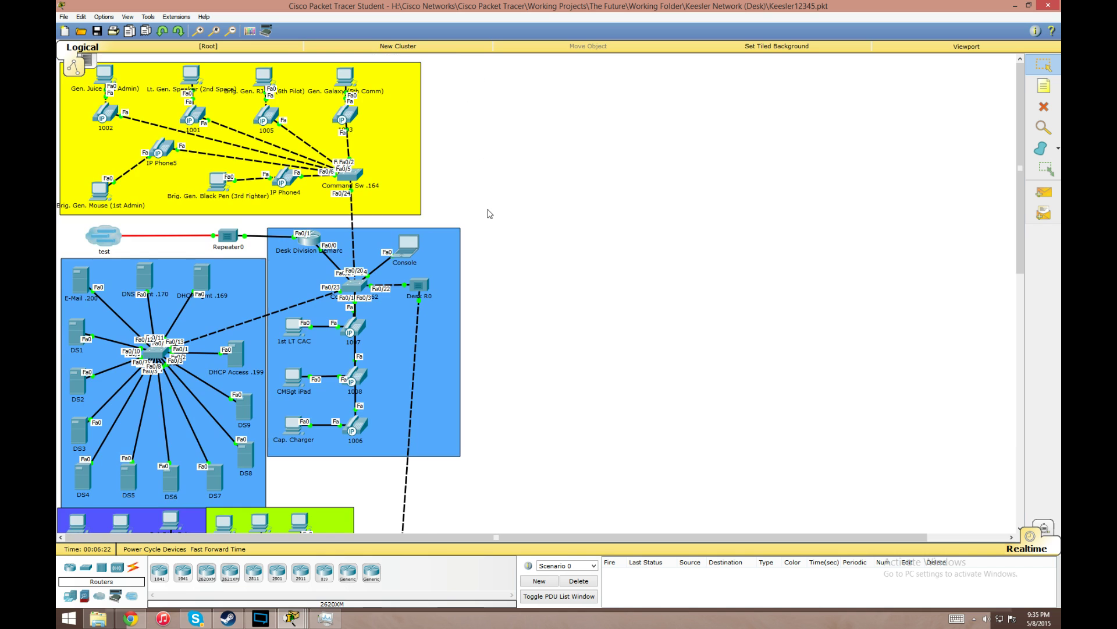
scroll(477, 222, "down", 6)
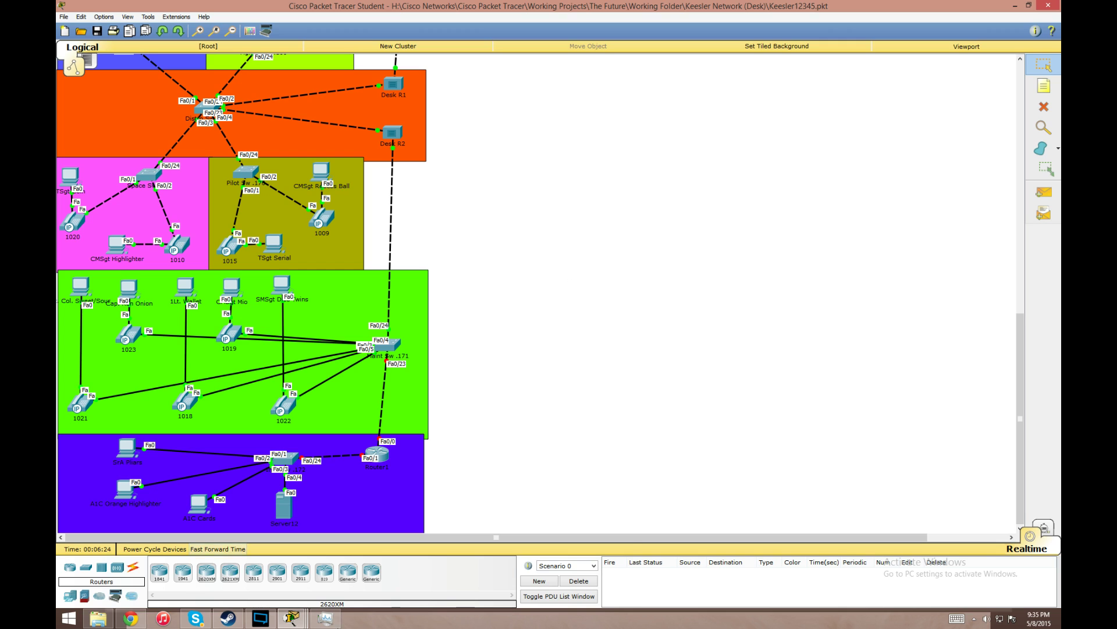
mouse_move(298, 623)
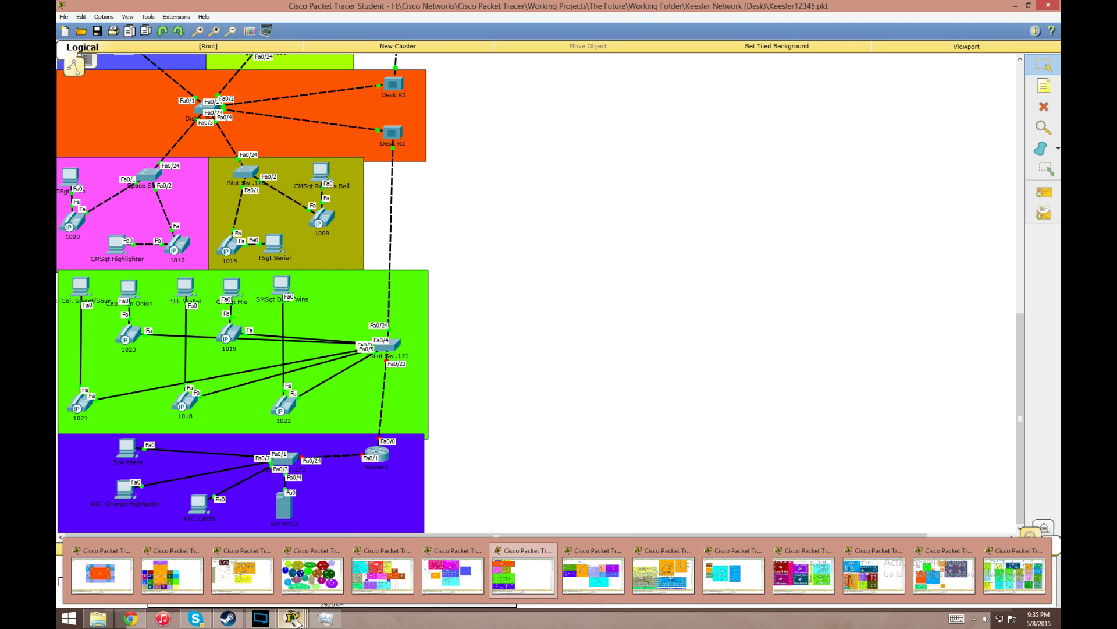
- Switch to Original no DRs123456, then to The Core network file
left_click(383, 575)
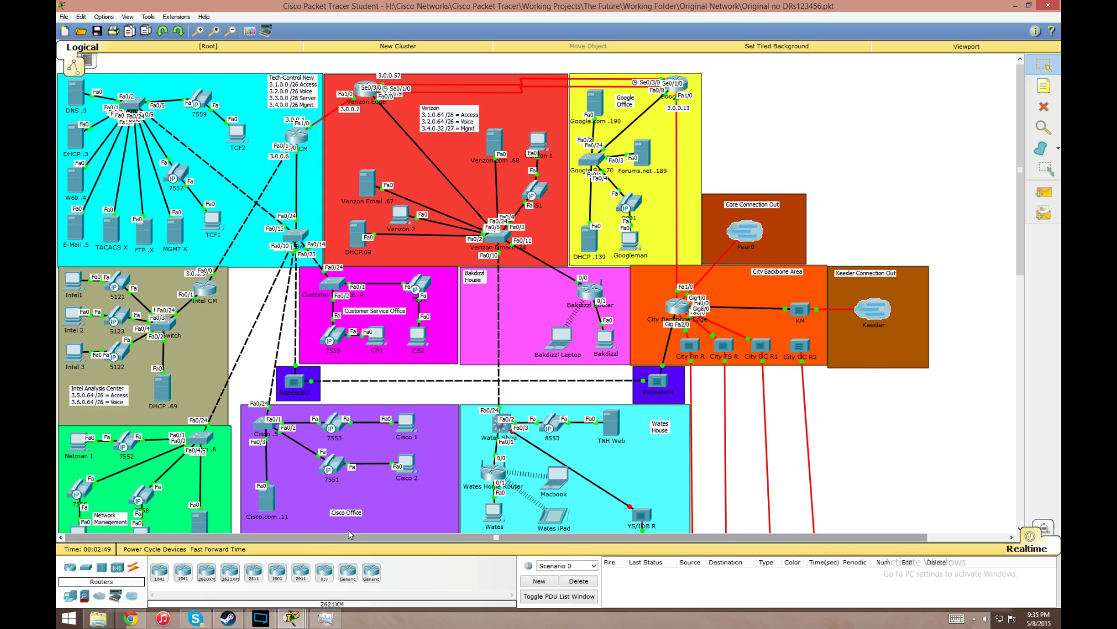
left_click(260, 619)
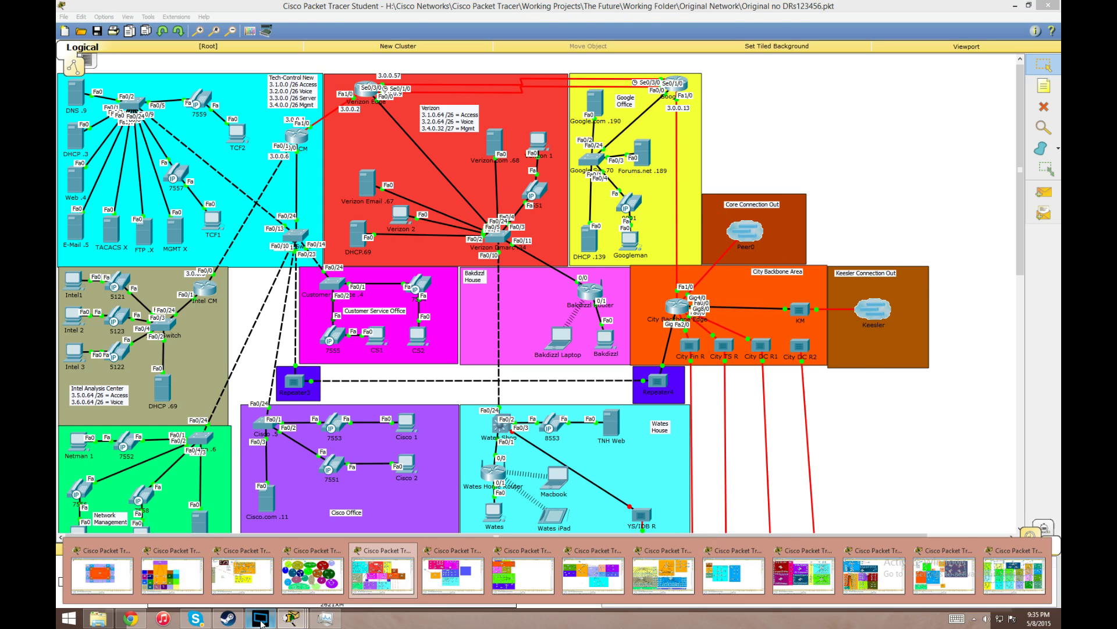
left_click(102, 573)
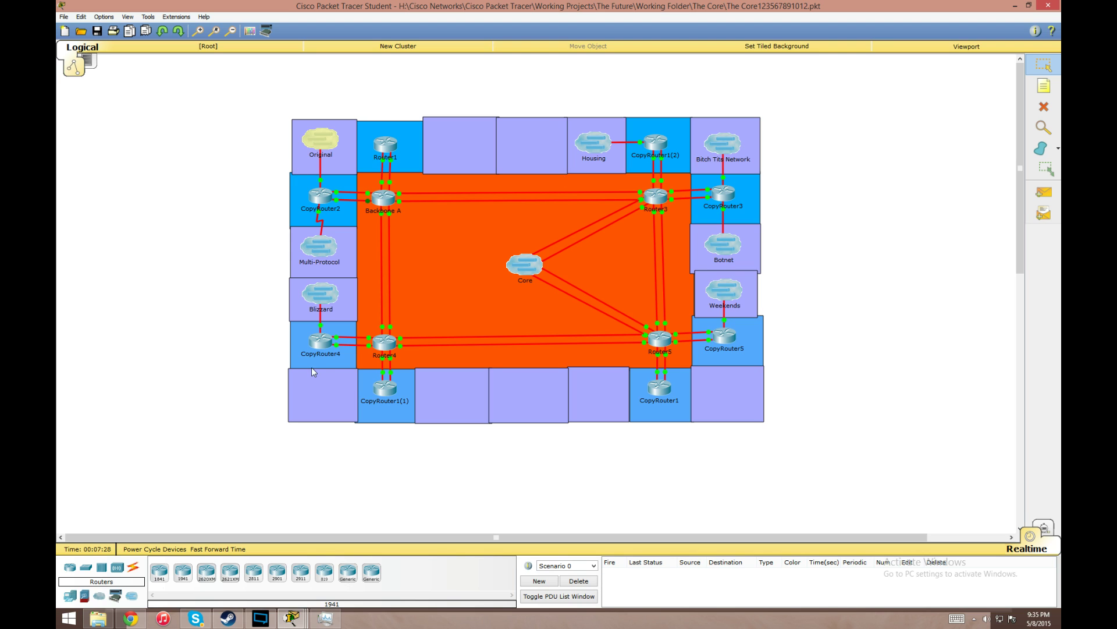
- Open the Backbone A router's device window in The Core topology
mouse_move(312, 311)
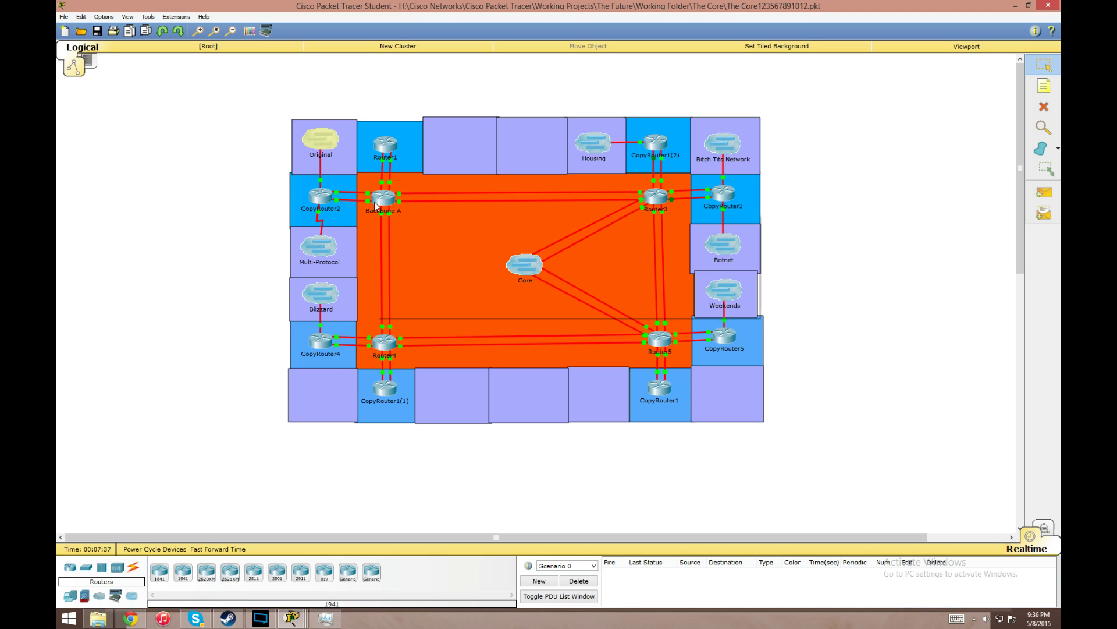
mouse_move(375, 205)
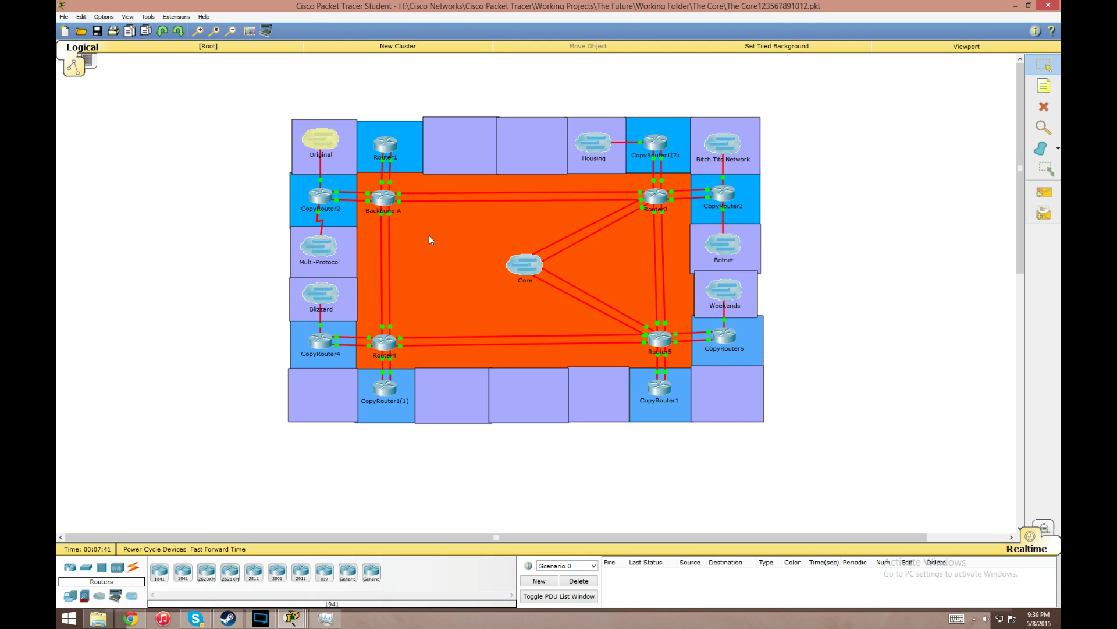
left_click(389, 204)
- Enlarge the Backbone A CLI window and log in at the console with the username
double_click(541, 174)
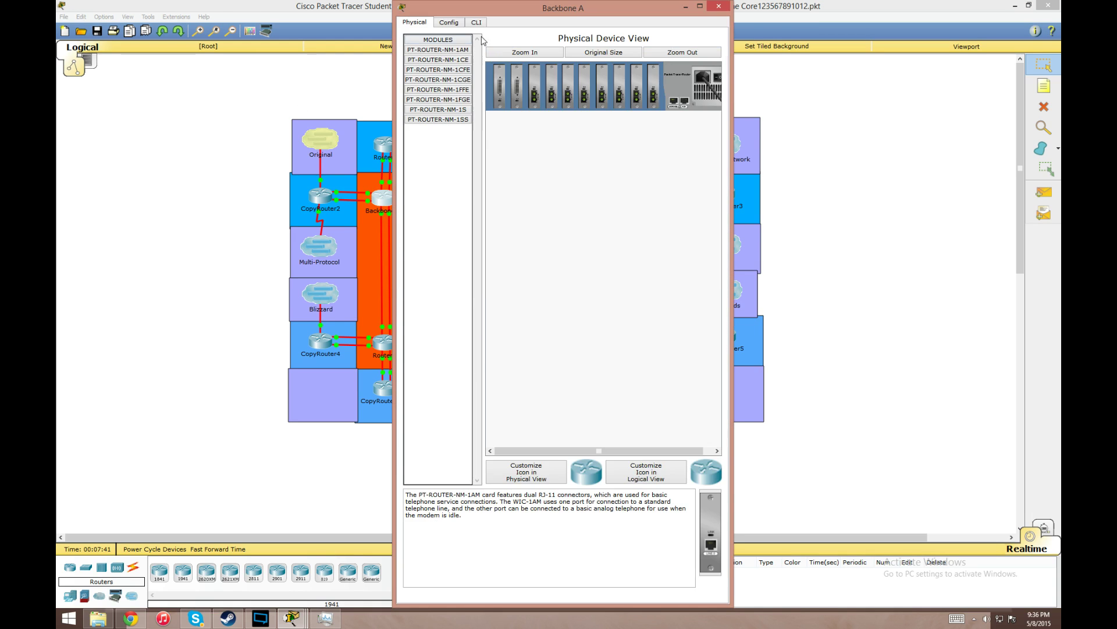
key("Return")
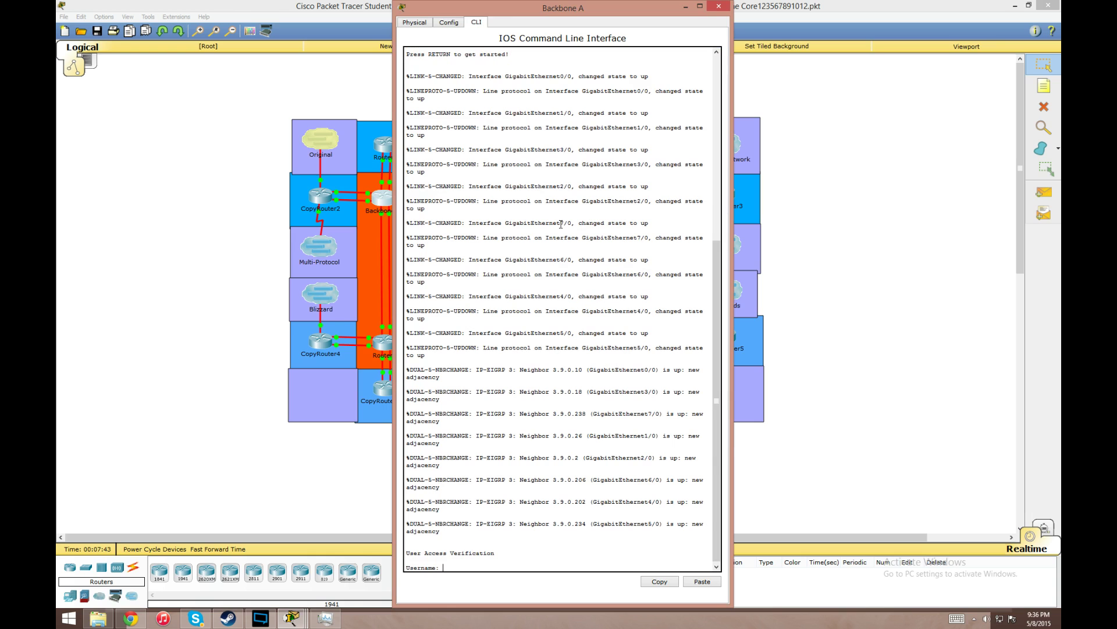
type("netman")
key("Return")
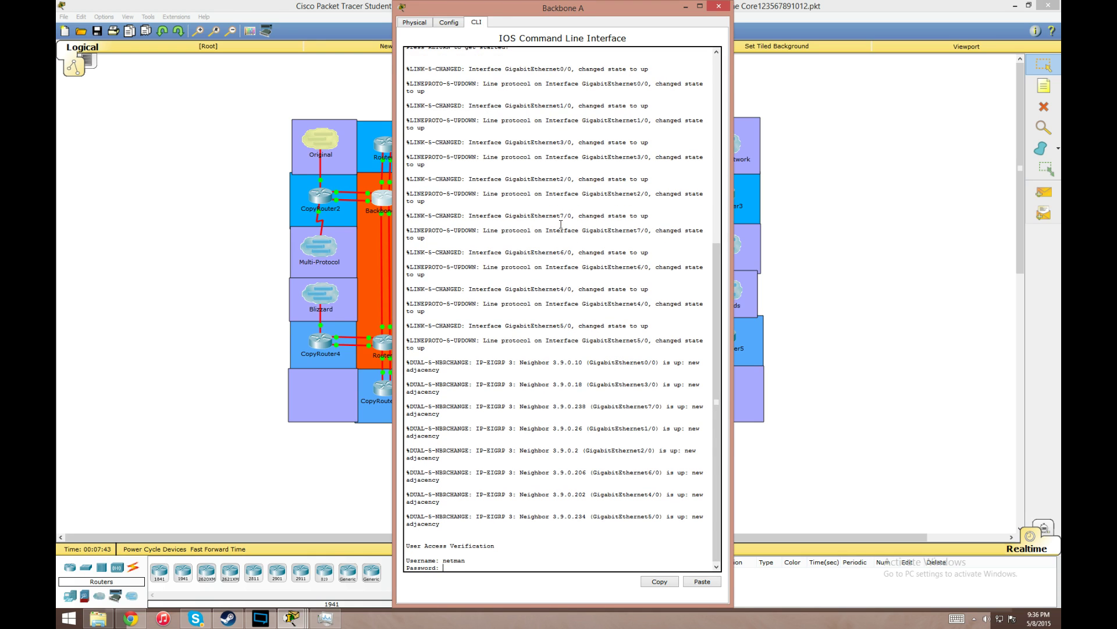
key("Return")
- Run show ip route, page through the whole routing table, and close the CLI window
type("sh ip")
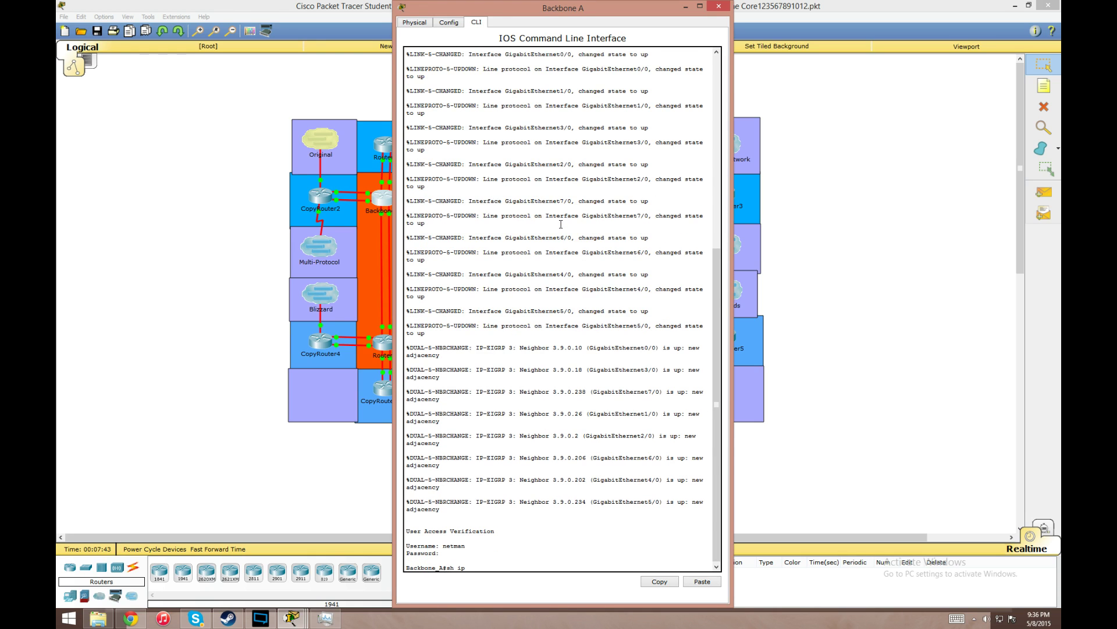
type(" route")
key("Return")
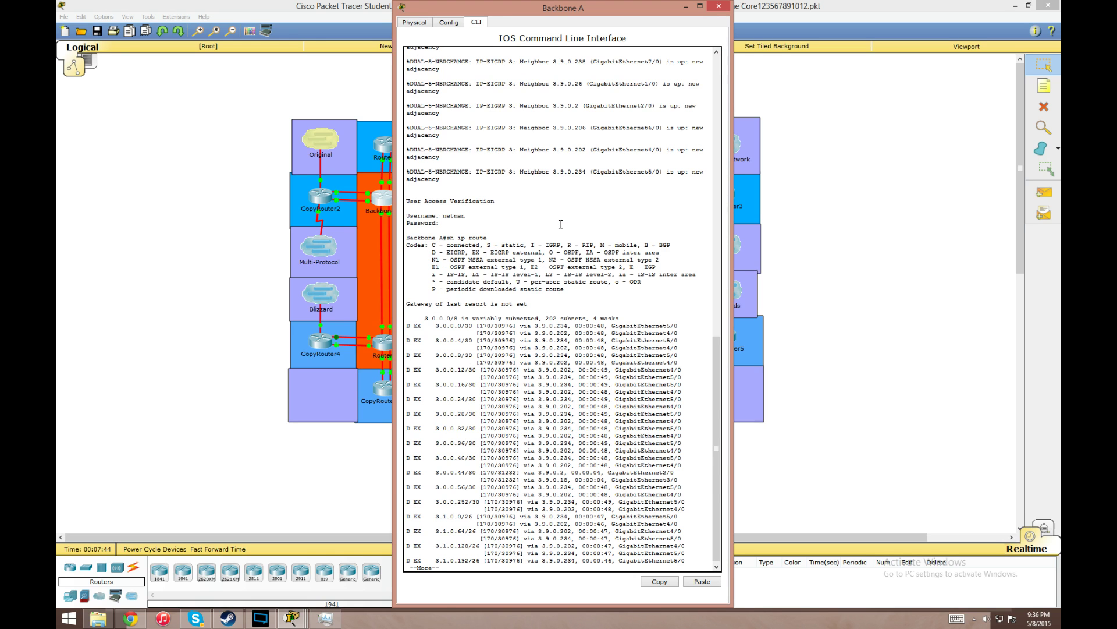
key("space")
key("space")
key("space")
key("space")
key("space")
key("space")
key("space")
key("space")
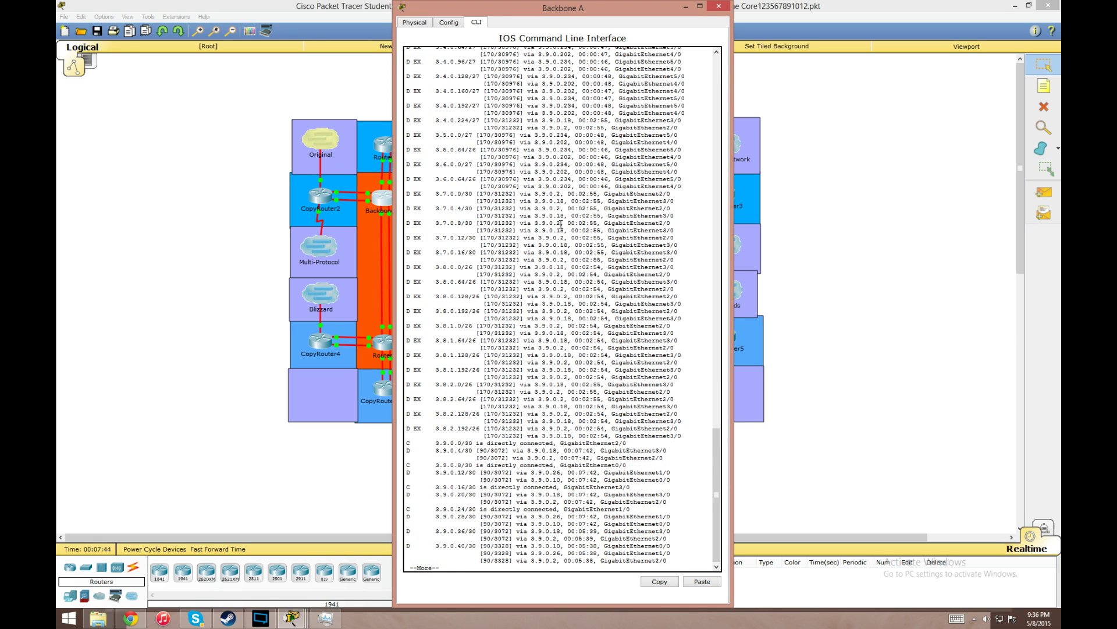
key("space")
key("space")
key("space")
key("space")
key("space")
key("space")
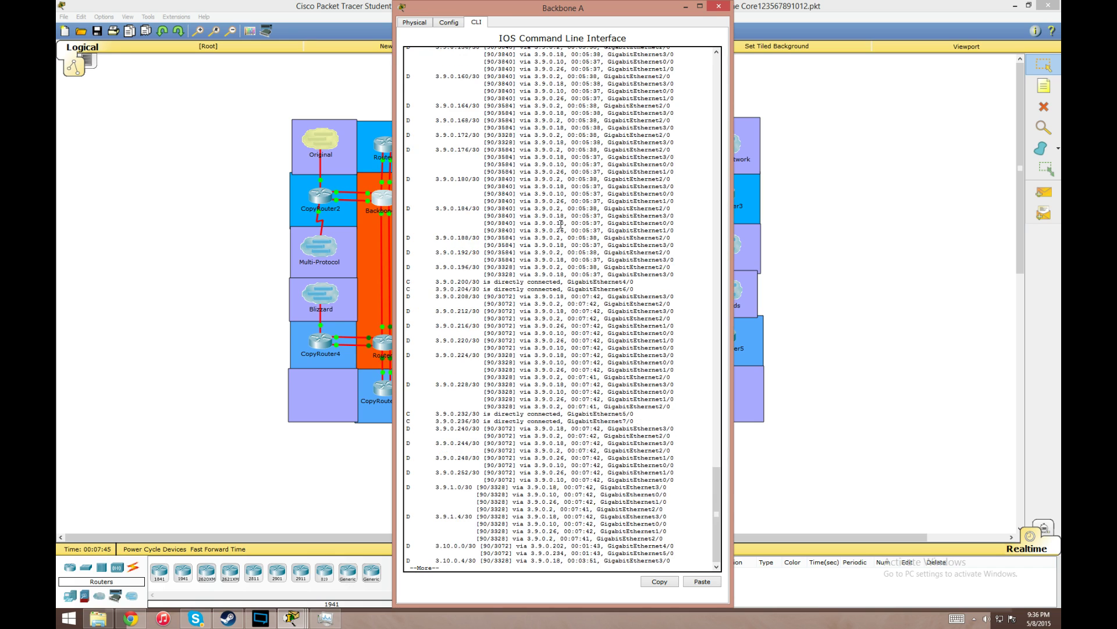
key("space")
key("space")
key("space")
key("space")
key("space")
key("space")
key("space")
key("space")
key("space")
key("space")
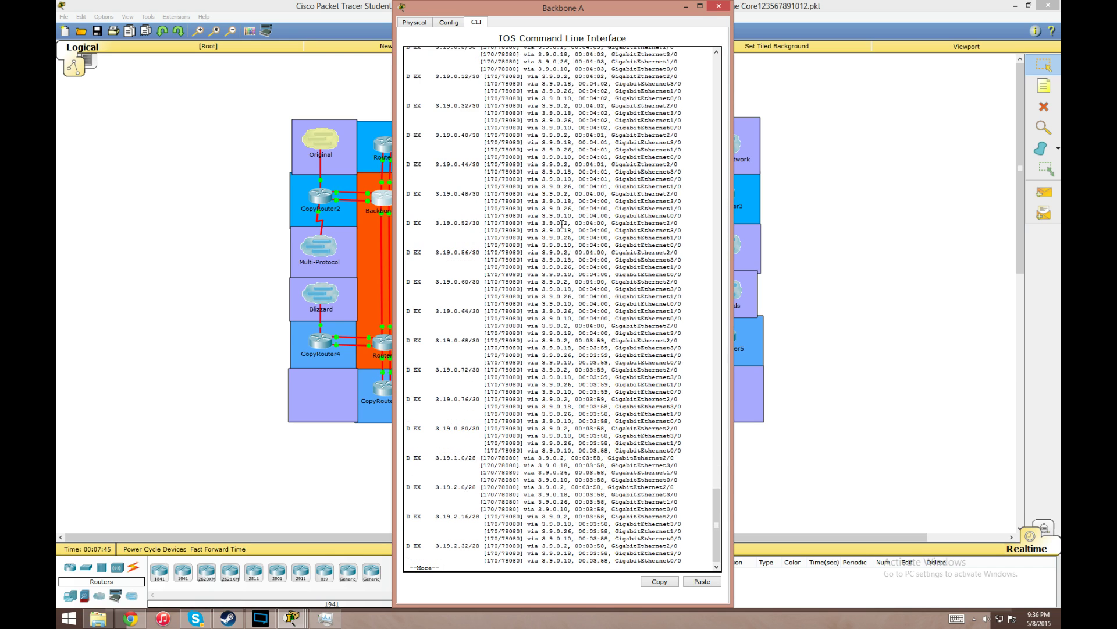
key("space")
key("space")
key("space")
key("space")
key("space")
key("space")
key("space")
key("space")
key("space")
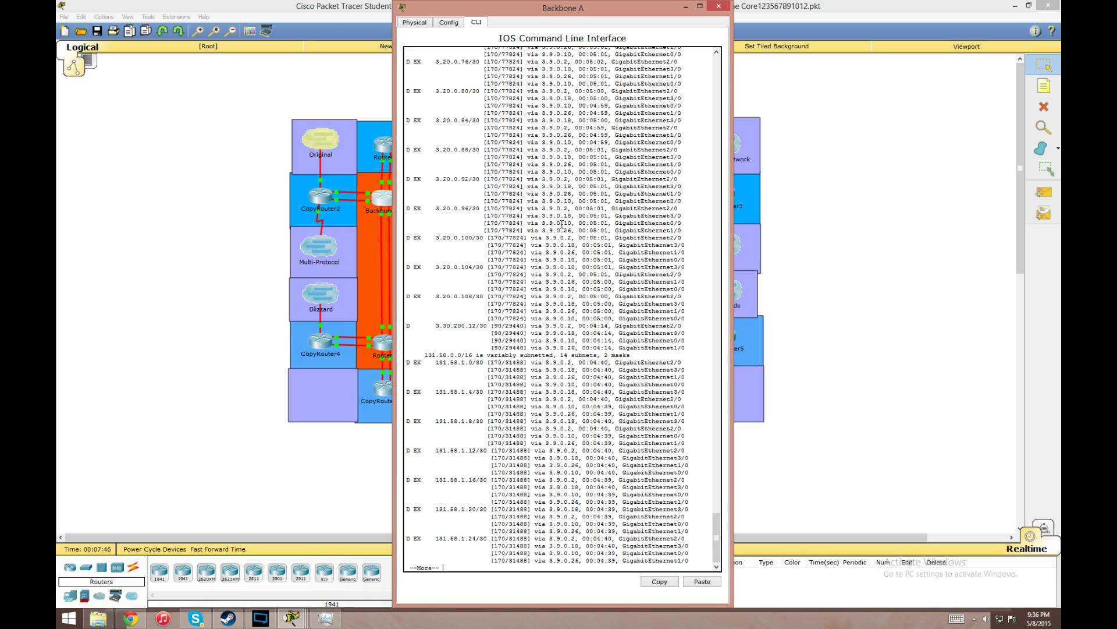
key("space")
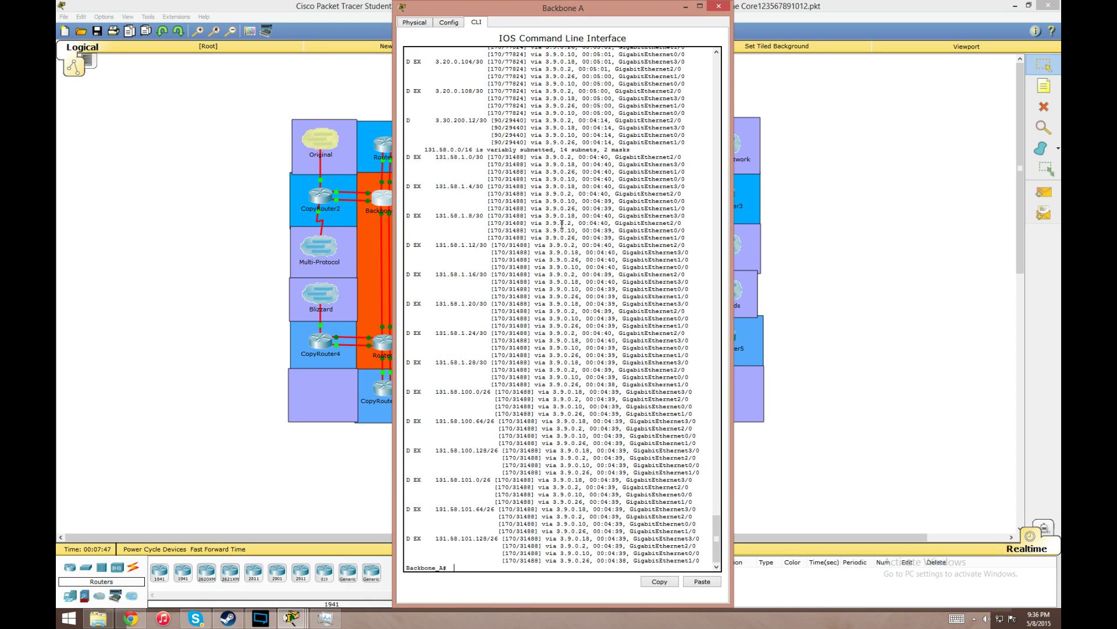
left_click(719, 6)
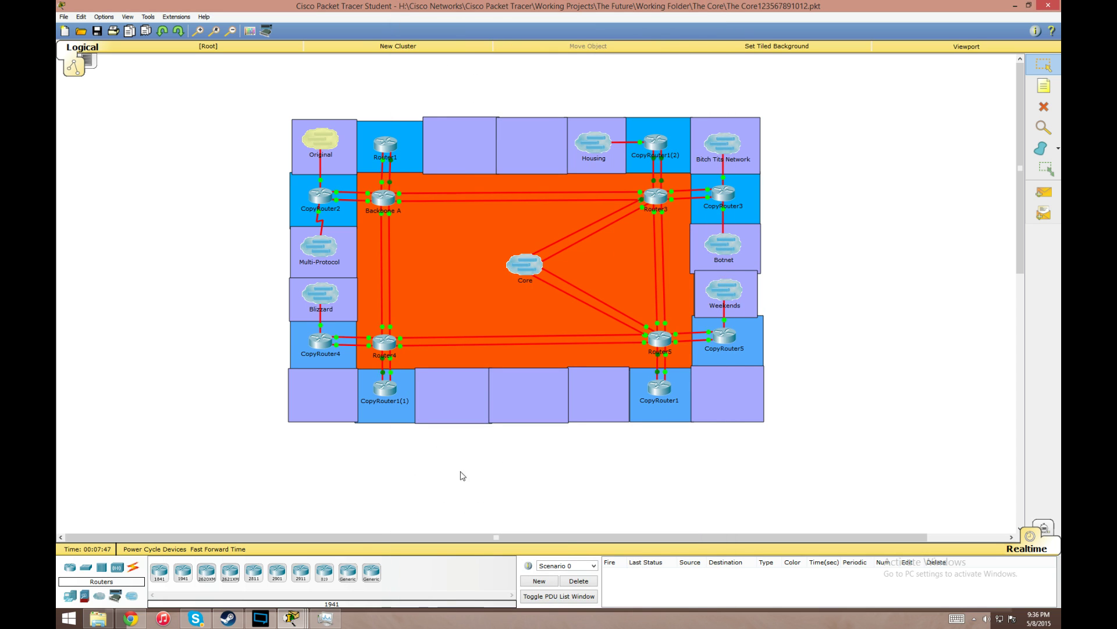
- Switch to the Weekend (New)123 network, pan left, then return to Original no DRs123456
left_click(290, 619)
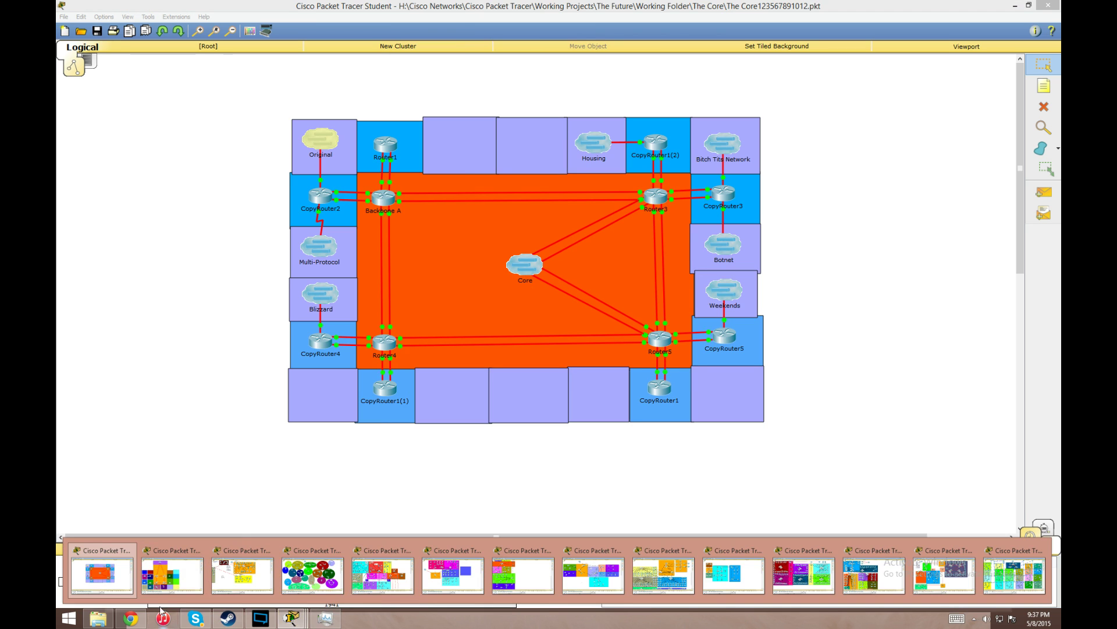
left_click(242, 574)
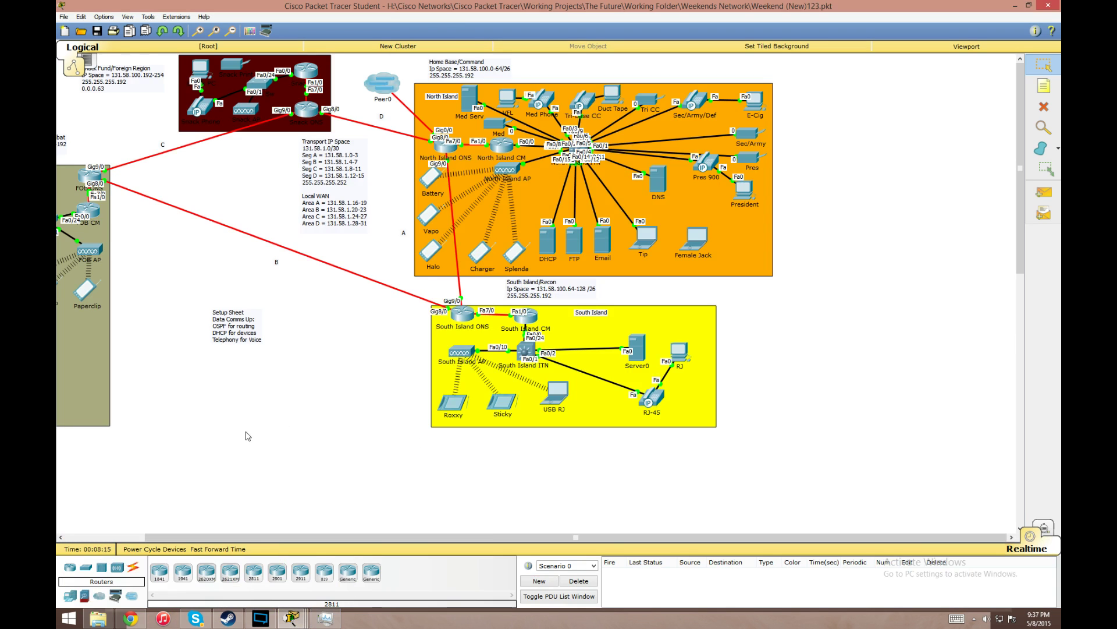
left_click_drag(598, 537, 518, 538)
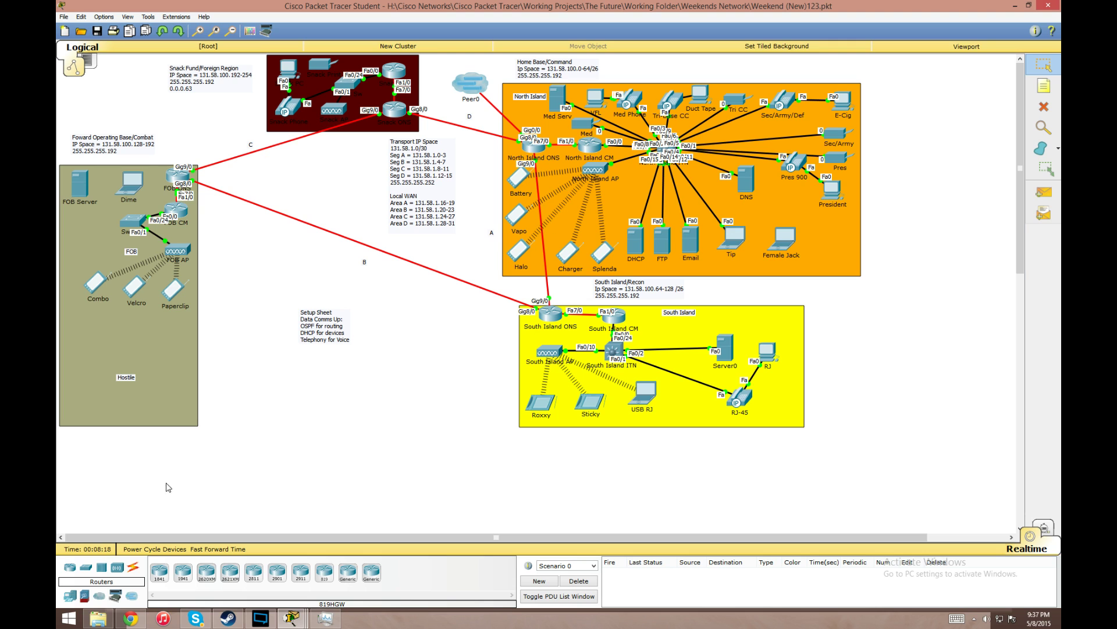
mouse_move(310, 624)
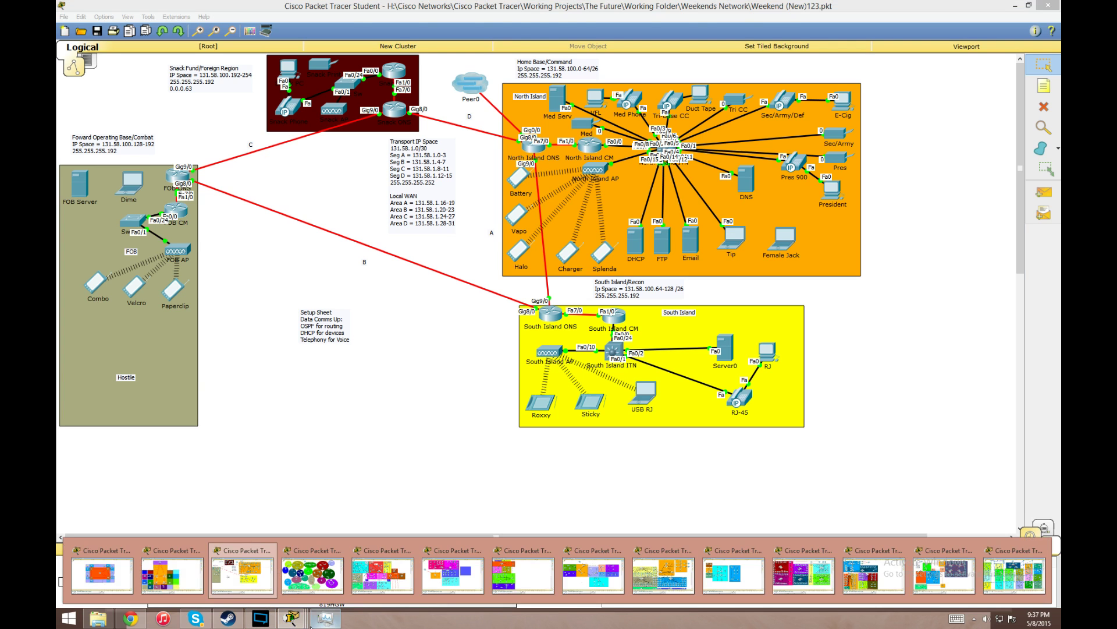
left_click(383, 575)
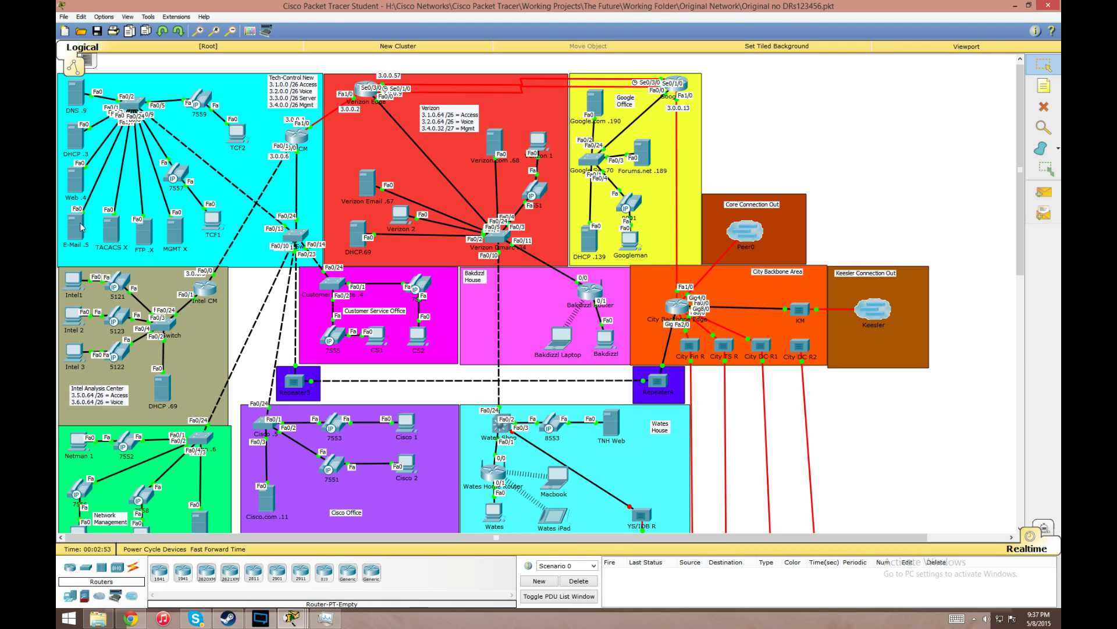
- Show Multi-peer123.pkt, then bring the Corporate12(testing)123(downsize)123.pkt network to the front
mouse_move(292, 618)
left_click(451, 582)
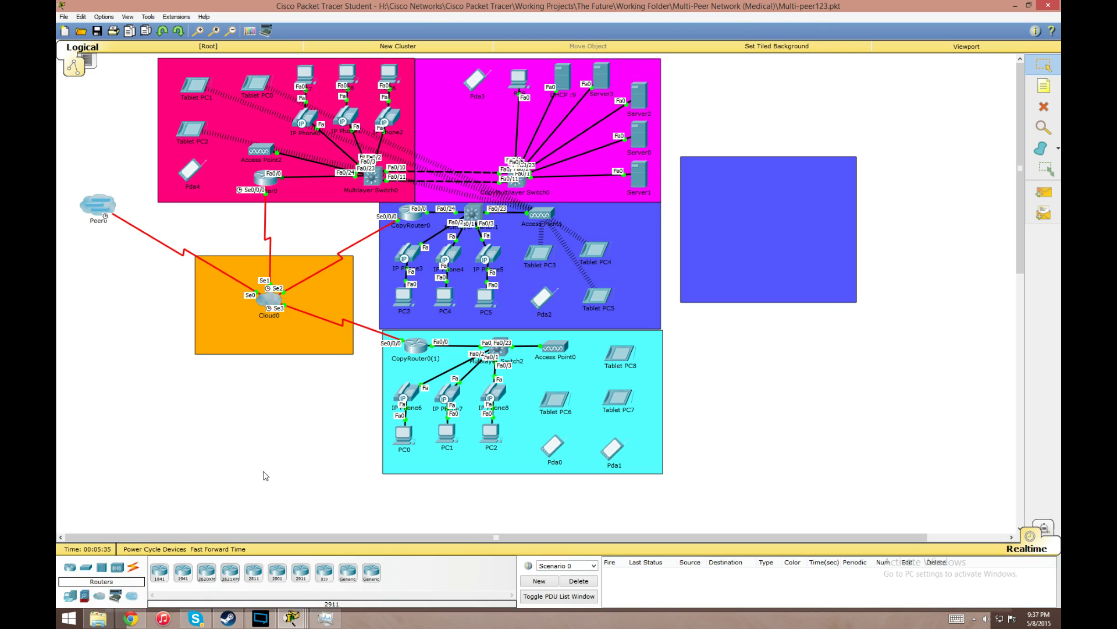
mouse_move(294, 618)
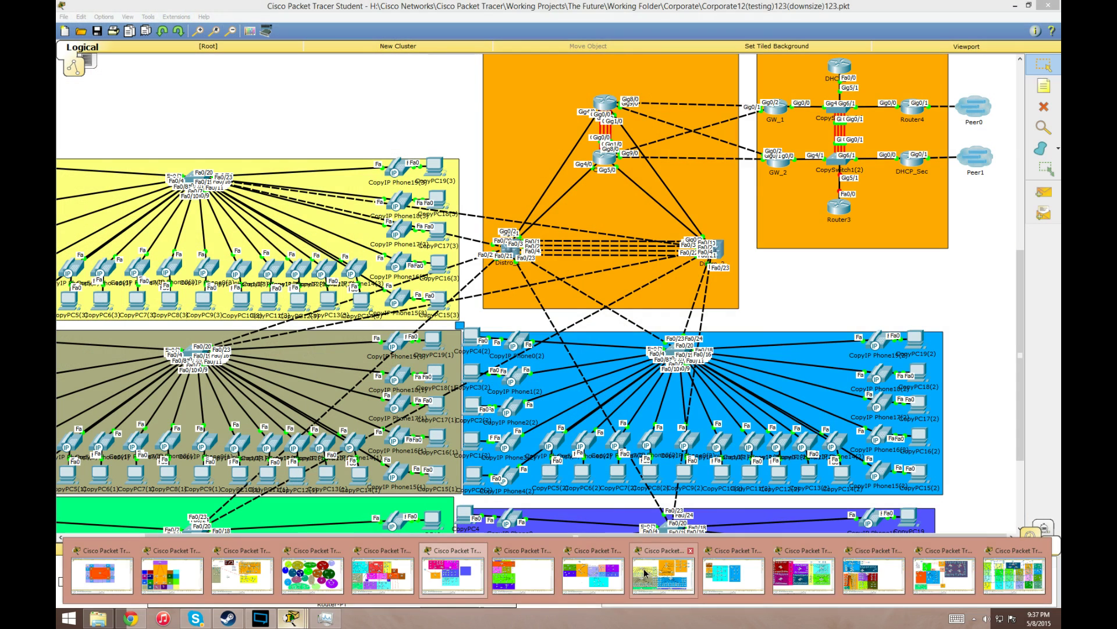
left_click(645, 573)
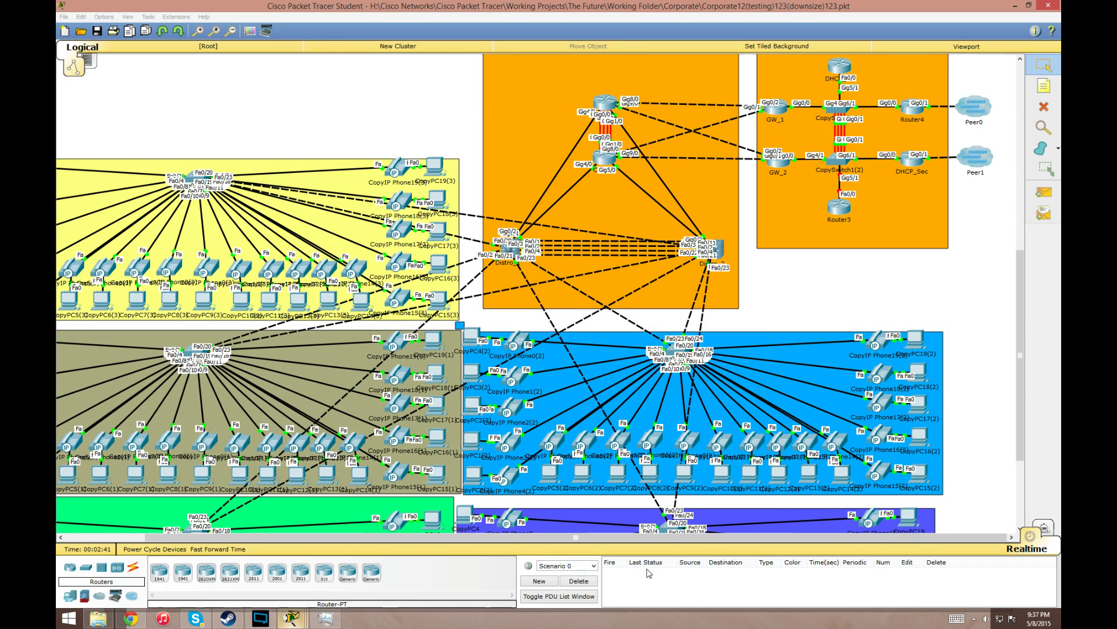
- Scroll over the Corporate12 diagram's gateway area, then show previews of all open Packet Tracer windows
scroll(984, 347, "down", 3)
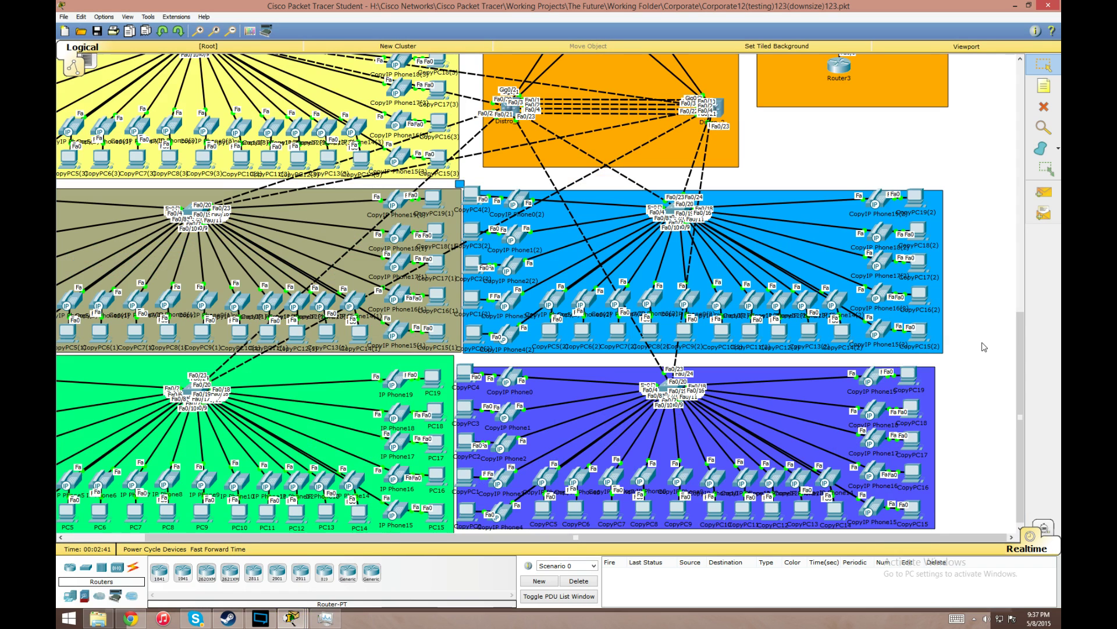
scroll(970, 377, "up", 2)
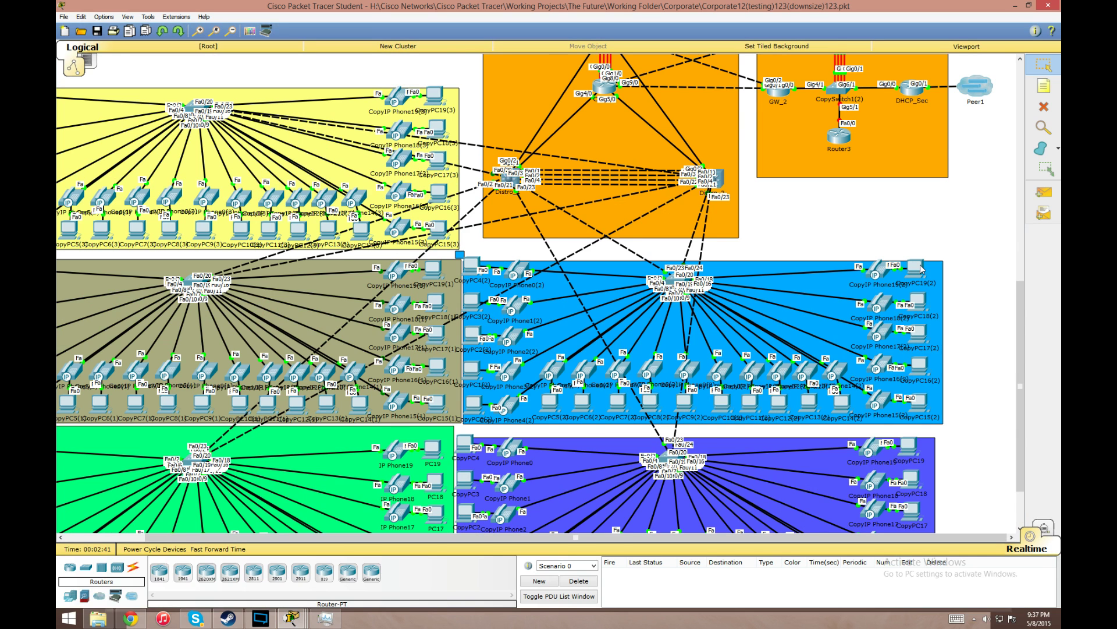
scroll(921, 268, "up", 3)
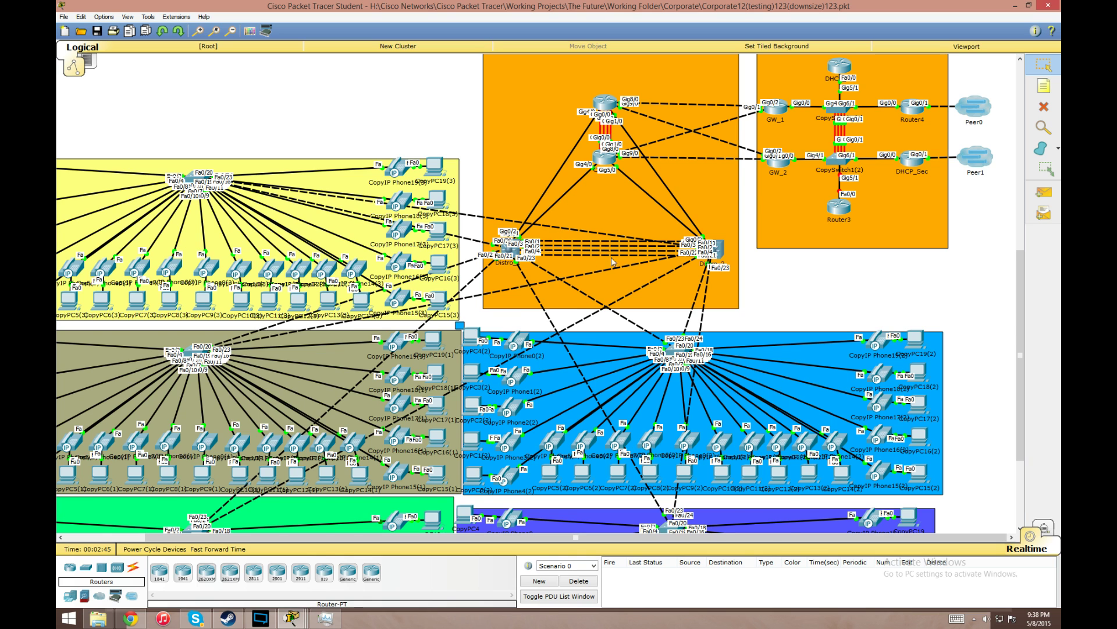
scroll(613, 263, "up", 3)
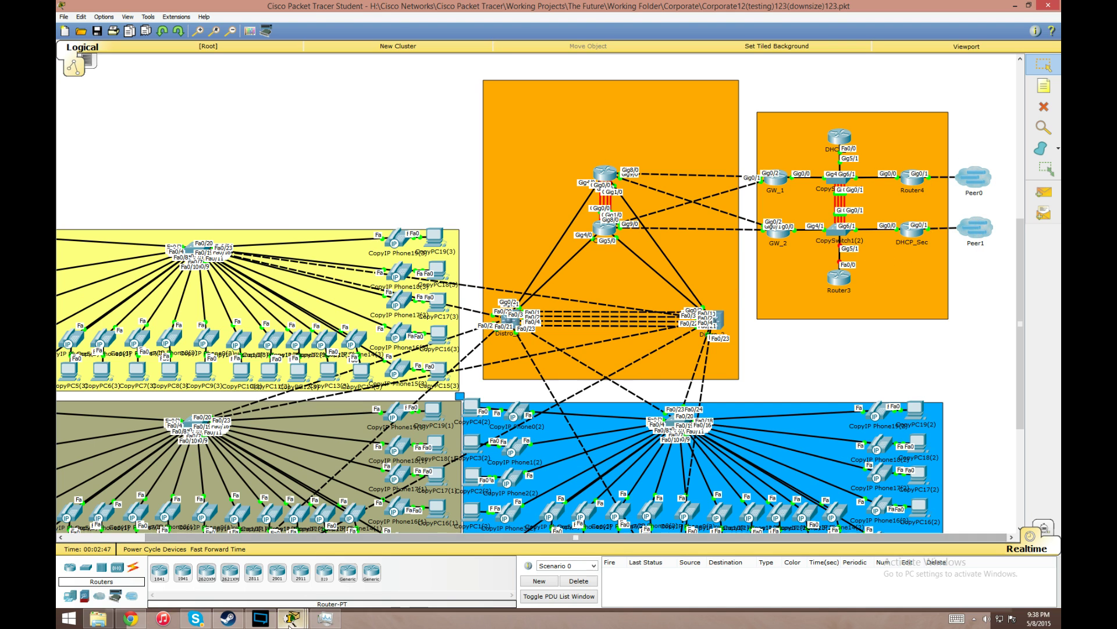
left_click(292, 619)
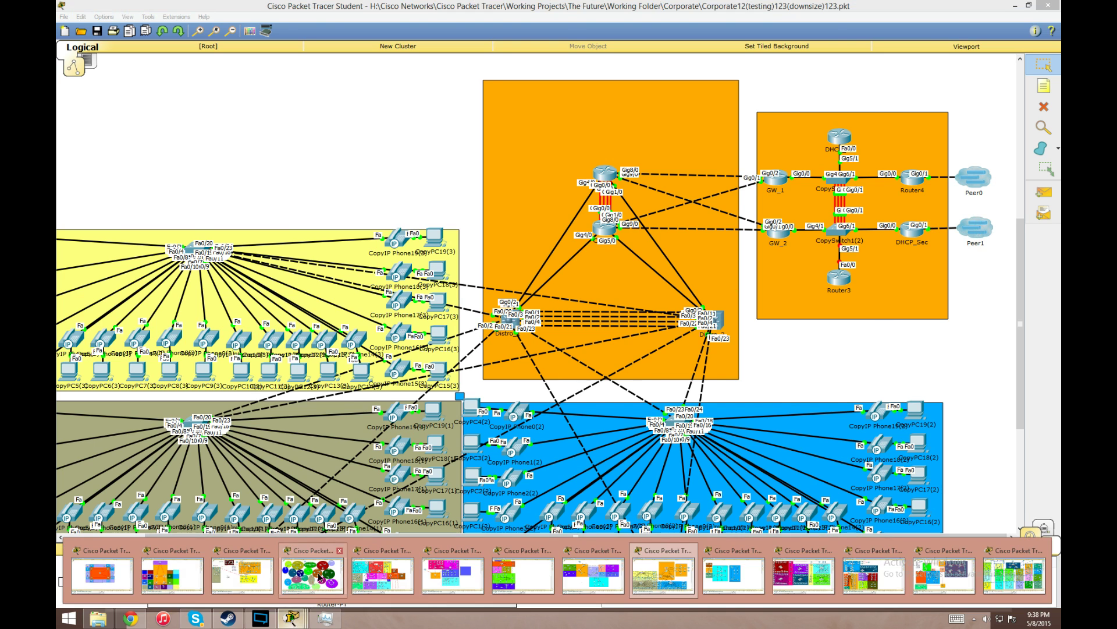
- Cycle through Topix (New)12, User Dist (New) and The Core, ending on User Dist (New)1234567.pkt
left_click(337, 589)
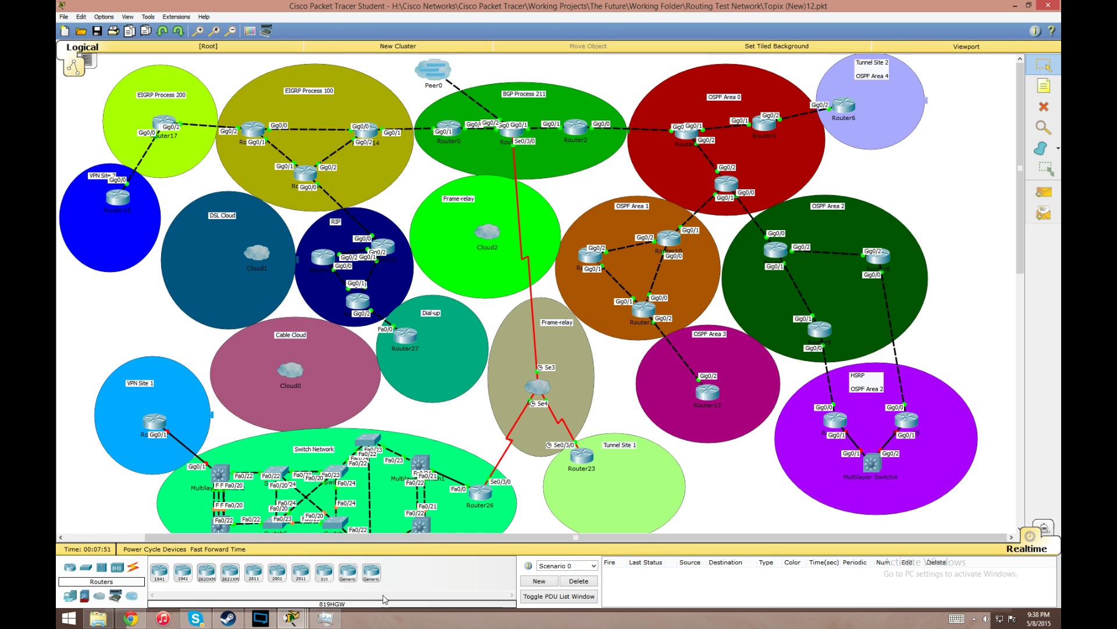
left_click(292, 618)
left_click(173, 587)
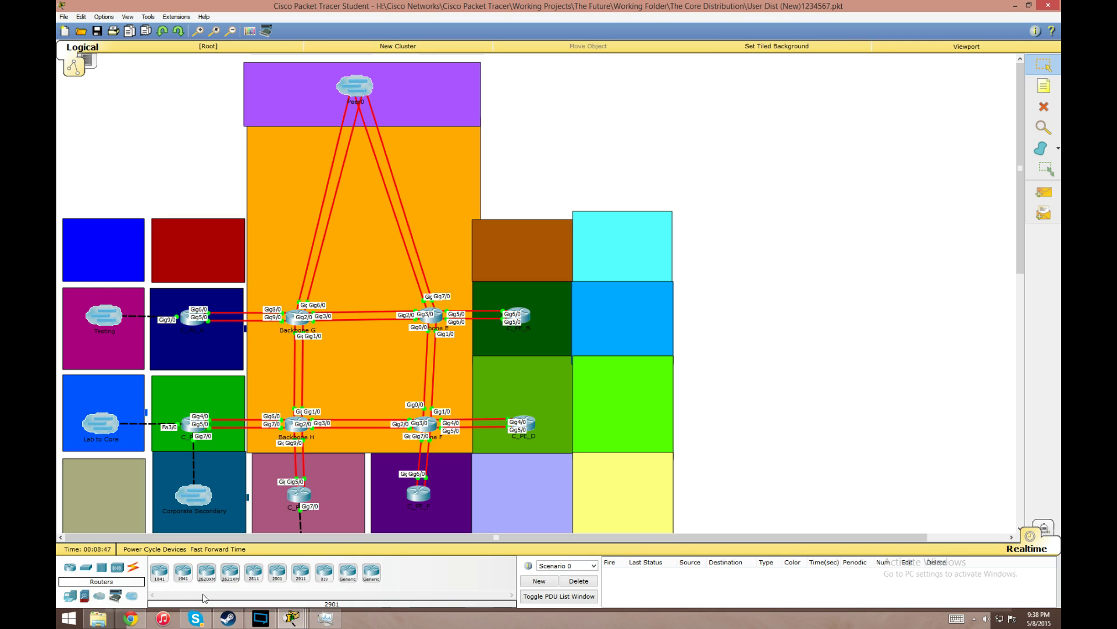
left_click(291, 618)
left_click(99, 576)
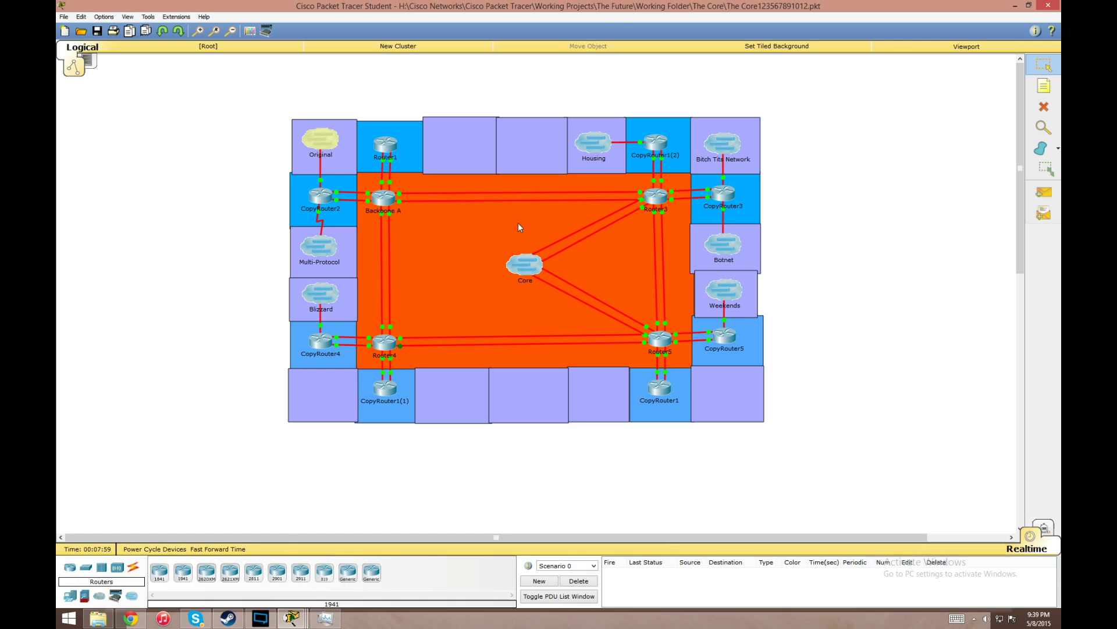
left_click(303, 618)
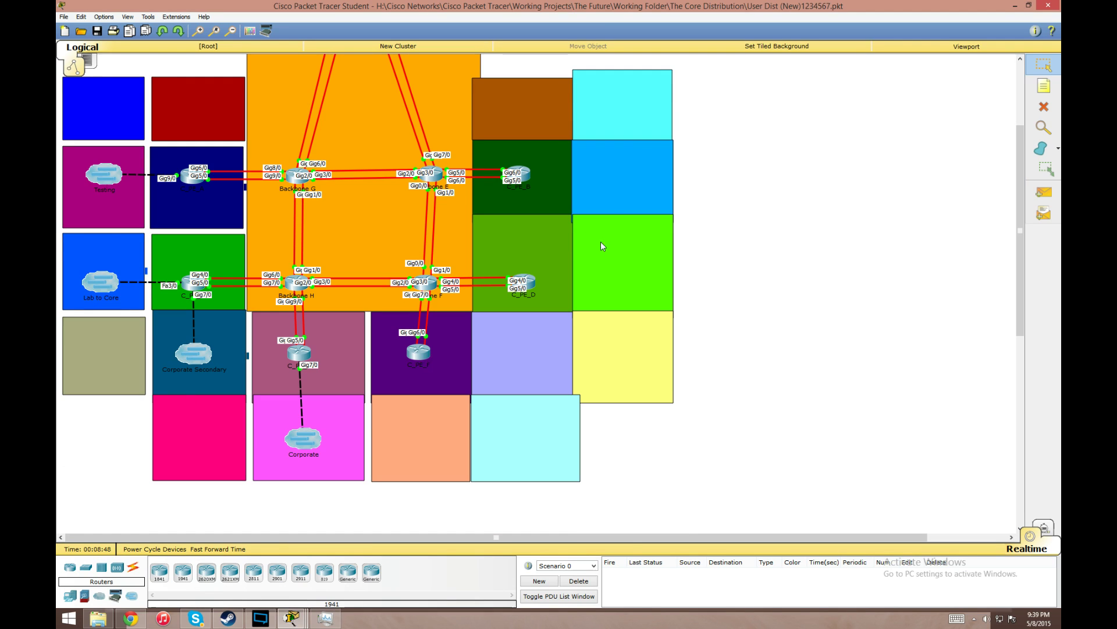
left_click(302, 621)
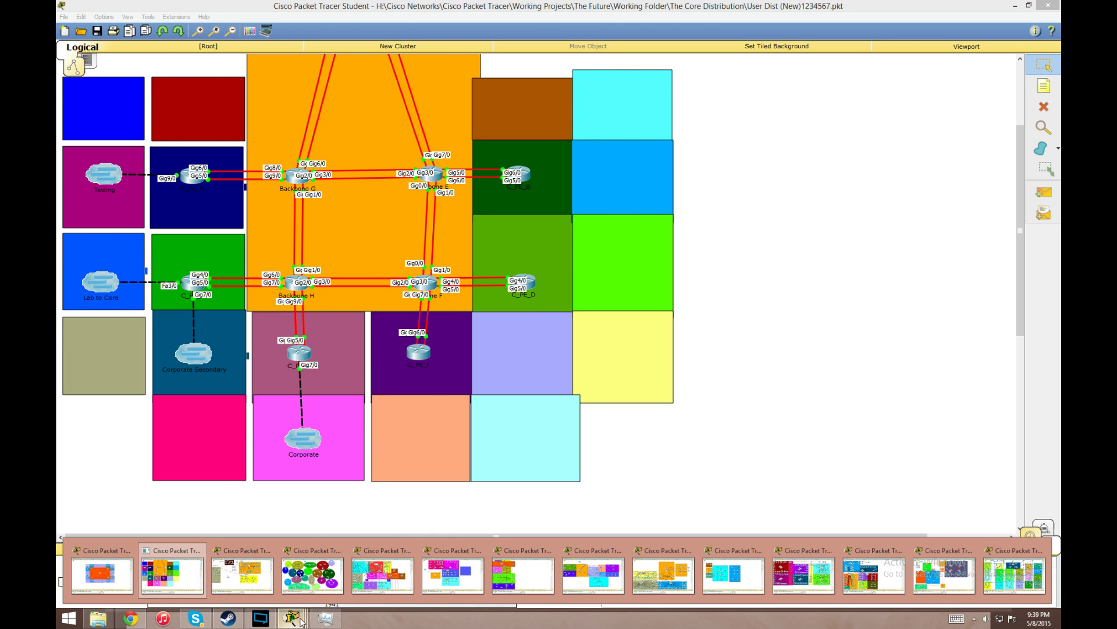
- Bring Topix (New)12.pkt forward, showing its BGP, OSPF, EIGRP and RIP routing areas
left_click(313, 575)
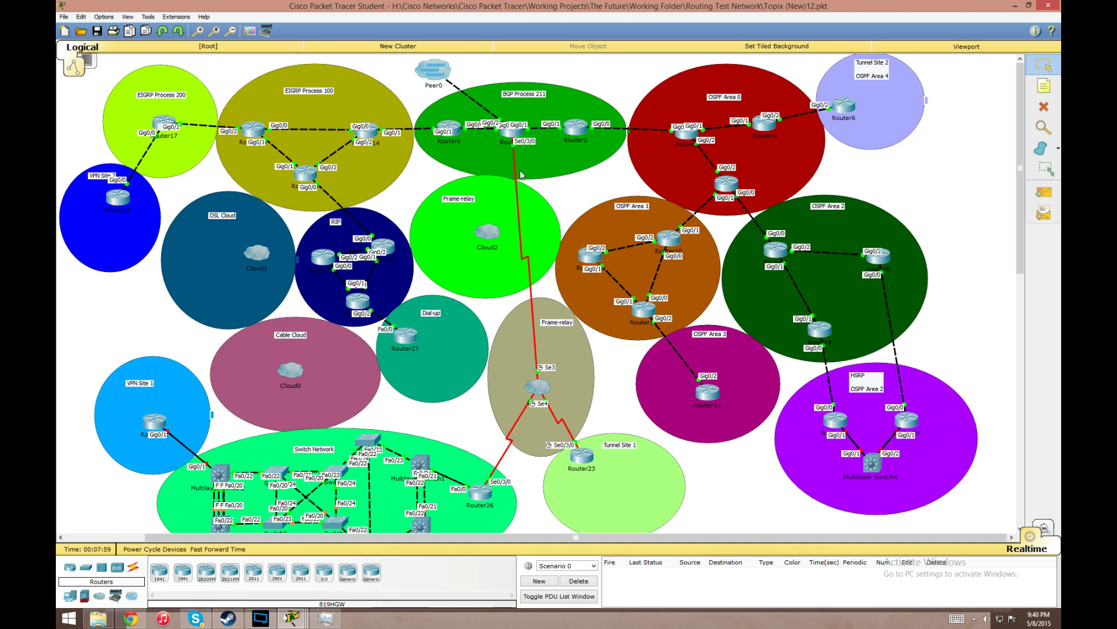
- Scroll through the Topix (New)12 diagram, then show previews of all open Packet Tracer windows
scroll(566, 320, "down", 3)
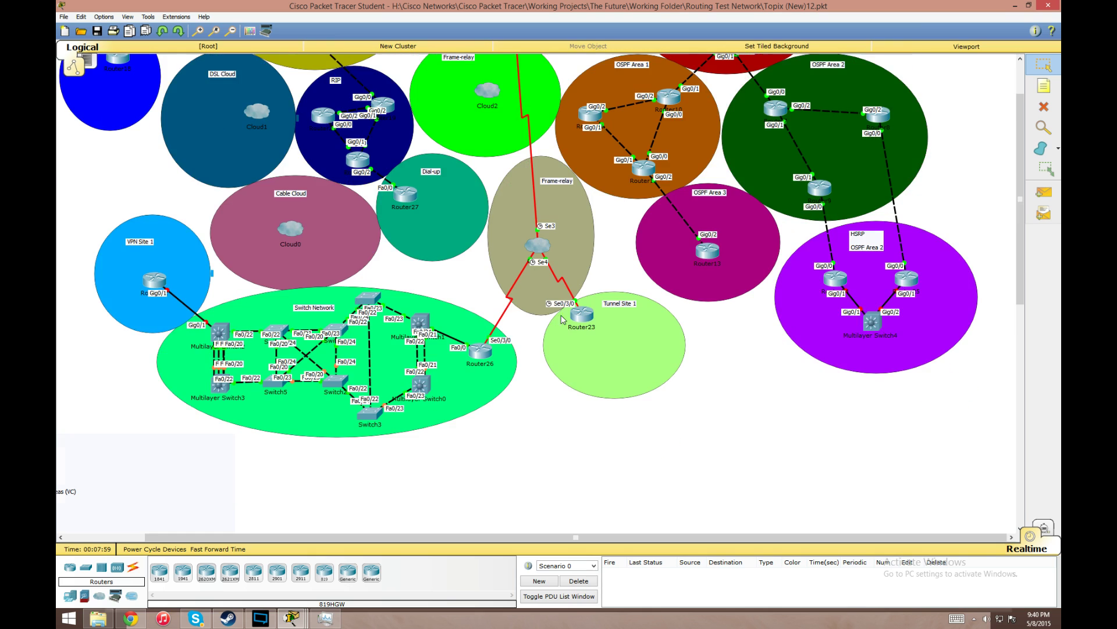
scroll(526, 173, "up", 2)
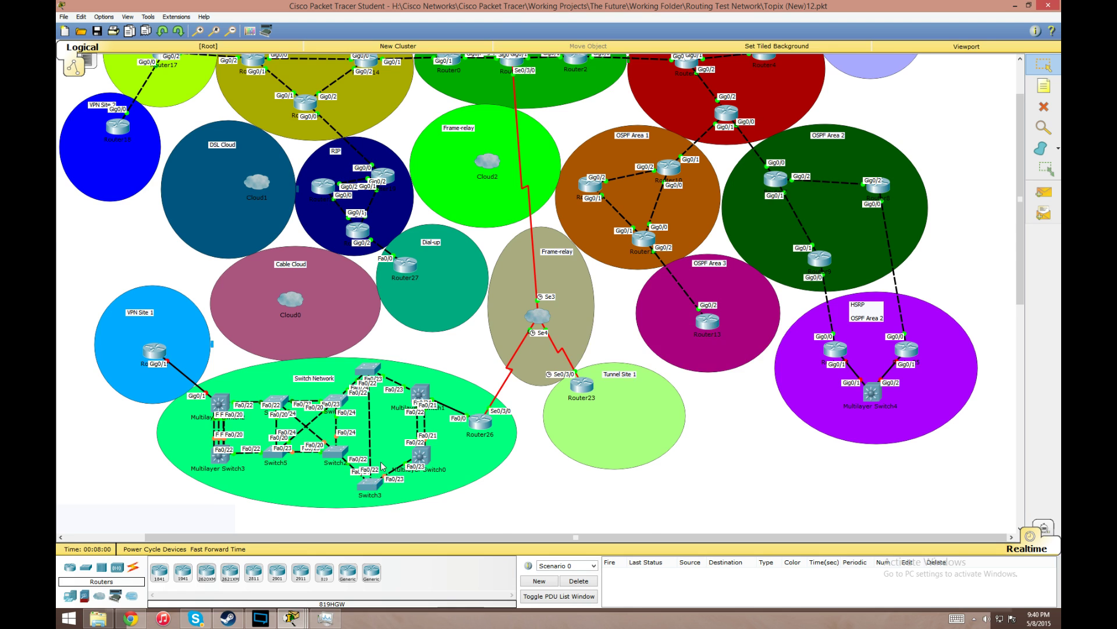
scroll(382, 466, "up", 1)
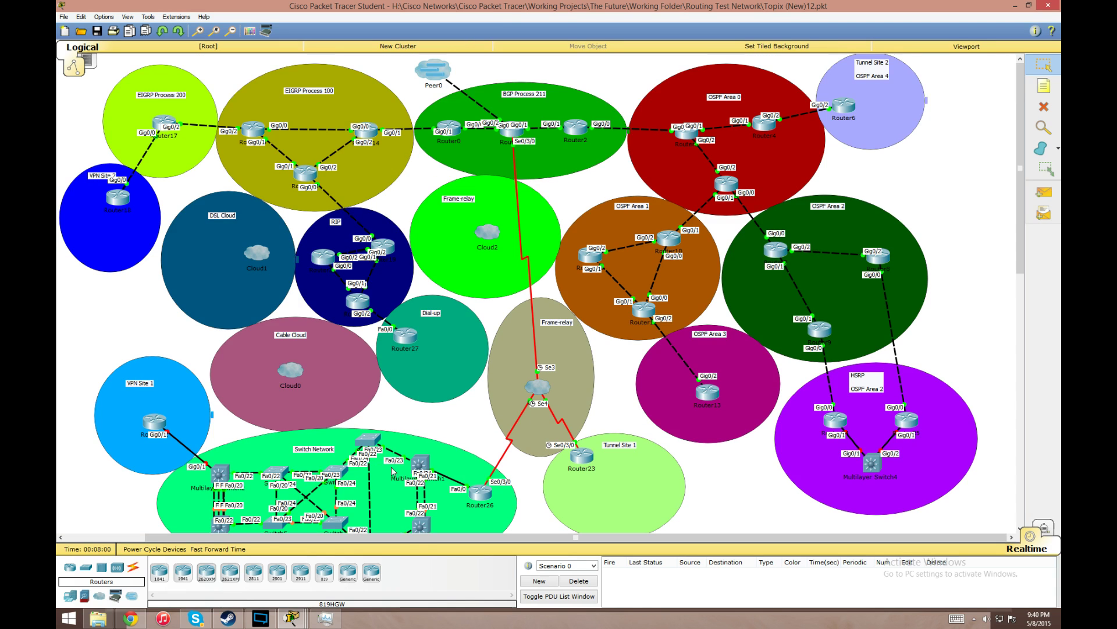
left_click(291, 619)
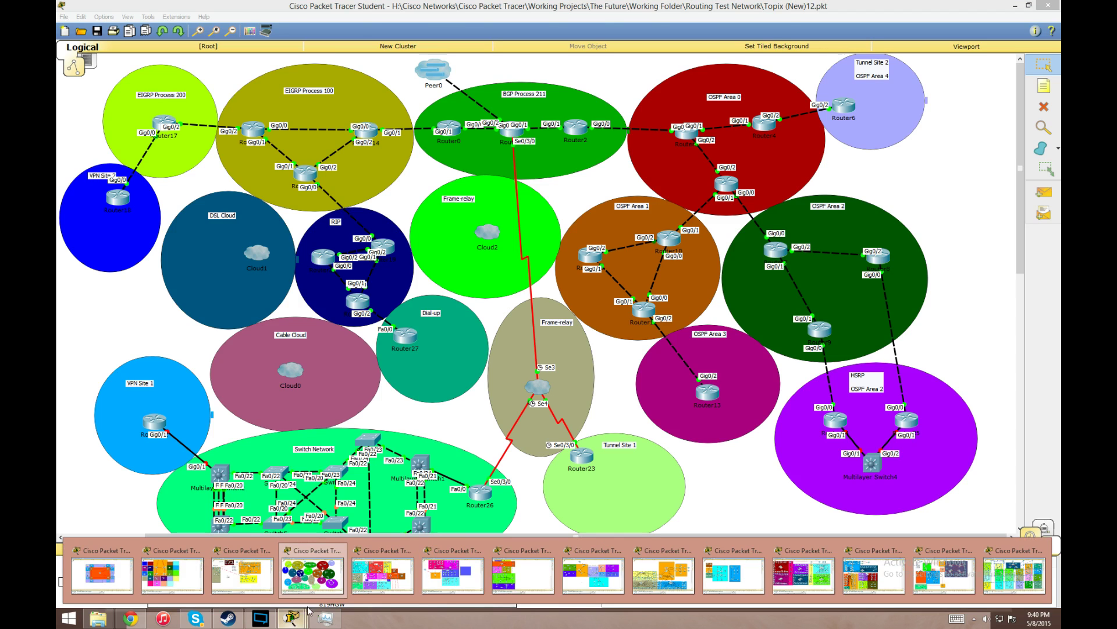
- Preview the Botnet window, then switch to Blizzard Net (New)1.pkt with its Art, Maint and Admin areas
mouse_move(414, 584)
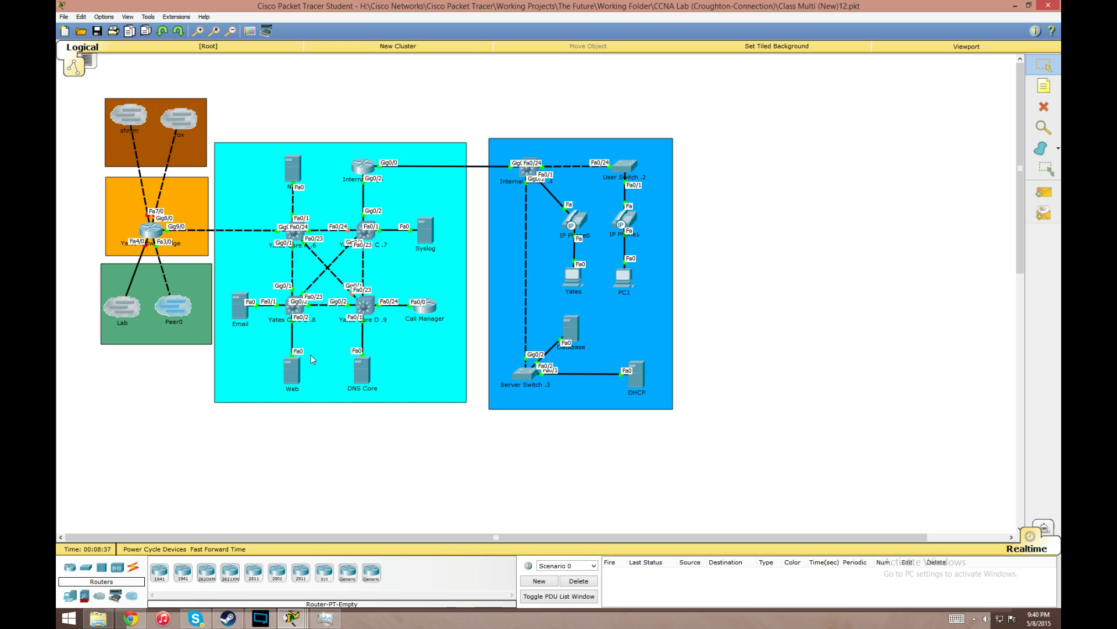
left_click(293, 618)
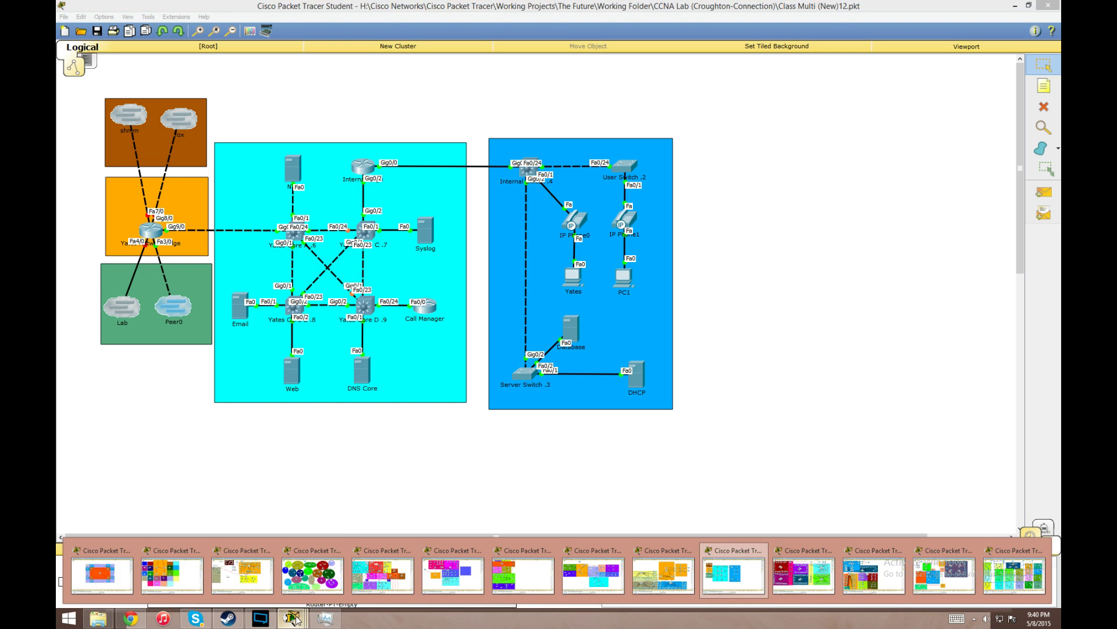
mouse_move(786, 577)
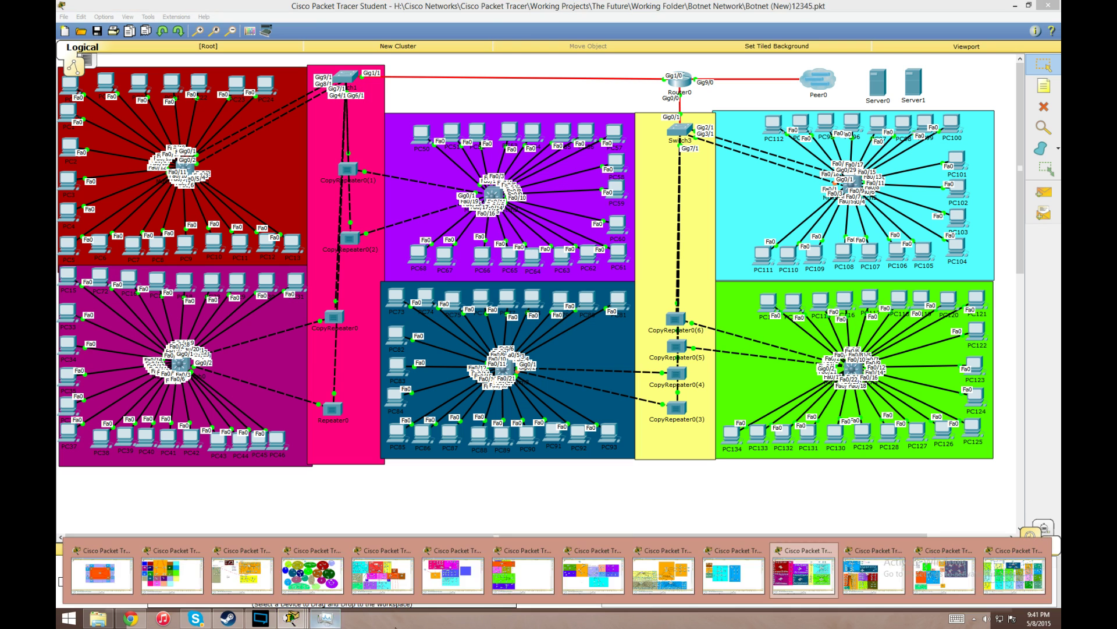
left_click(883, 582)
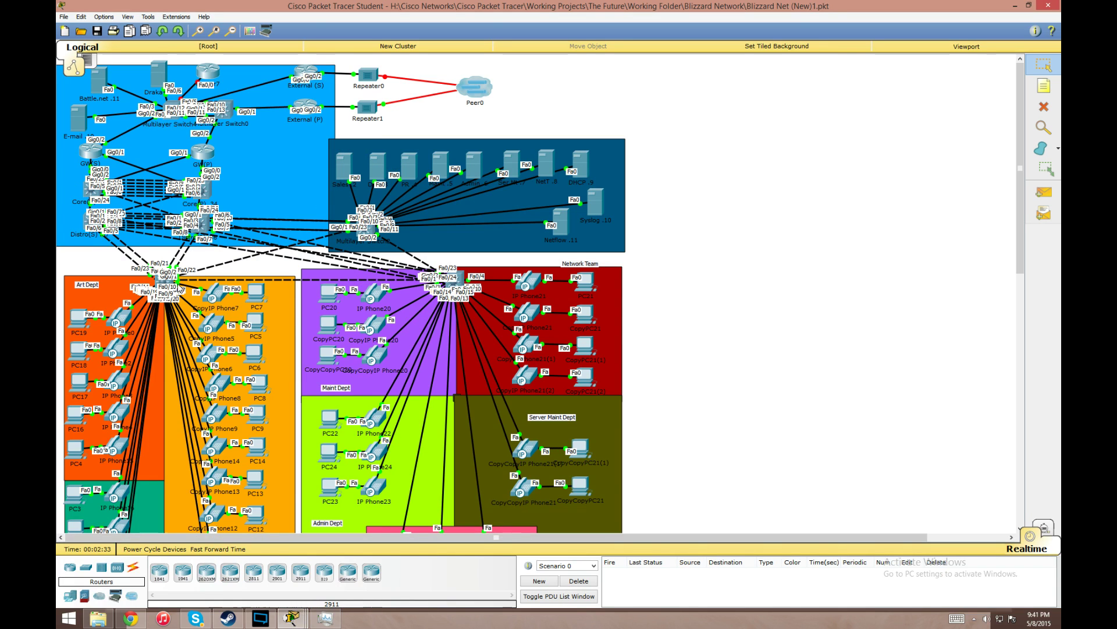
- Scroll the Blizzard Net diagram down to Sales Dept and back, then show the window previews
scroll(231, 401, "down", 3)
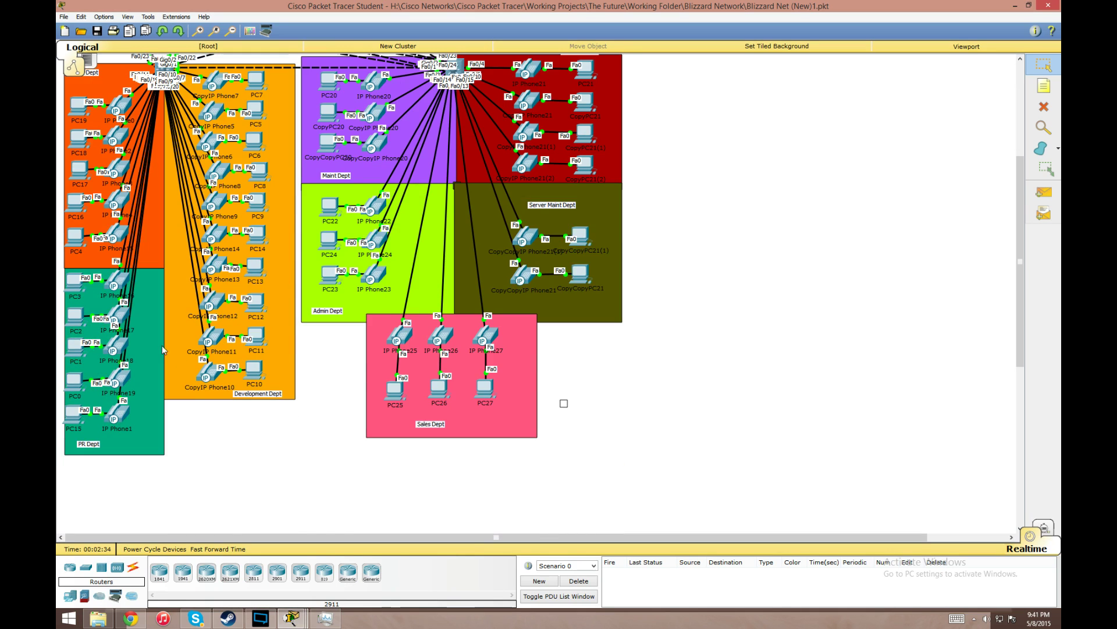
scroll(231, 401, "up", 1)
scroll(229, 401, "up", 1)
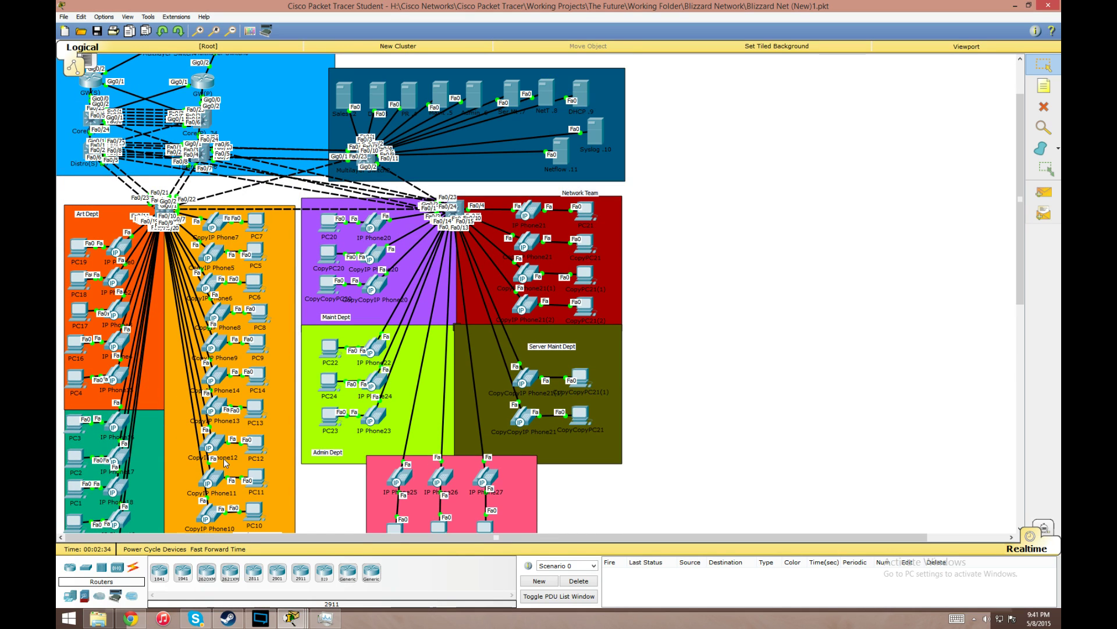
scroll(224, 459, "up", 1)
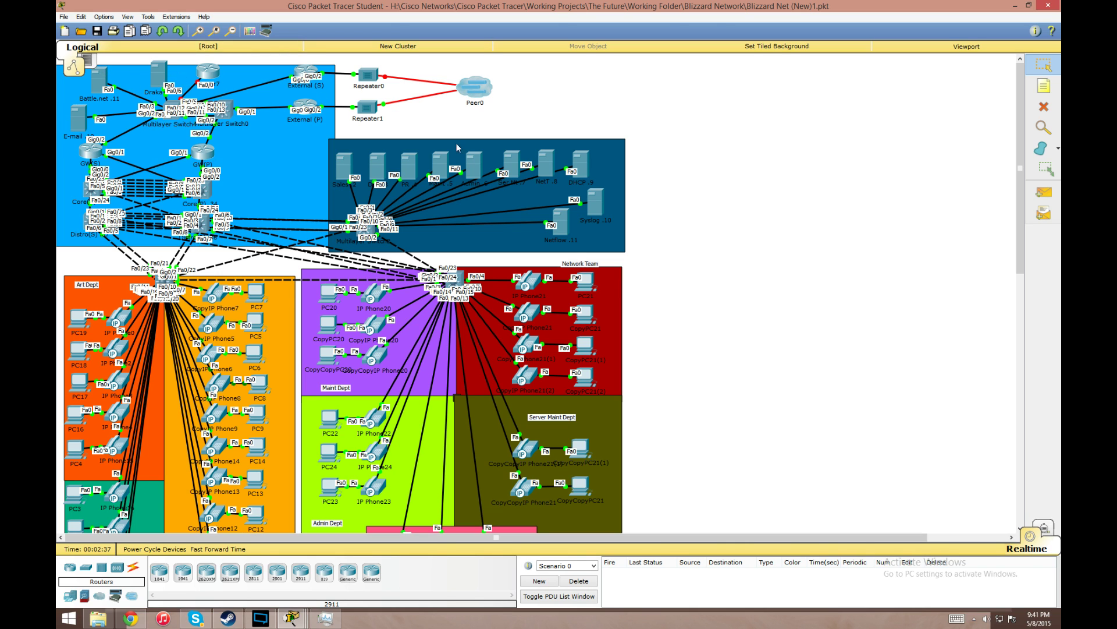
left_click(291, 619)
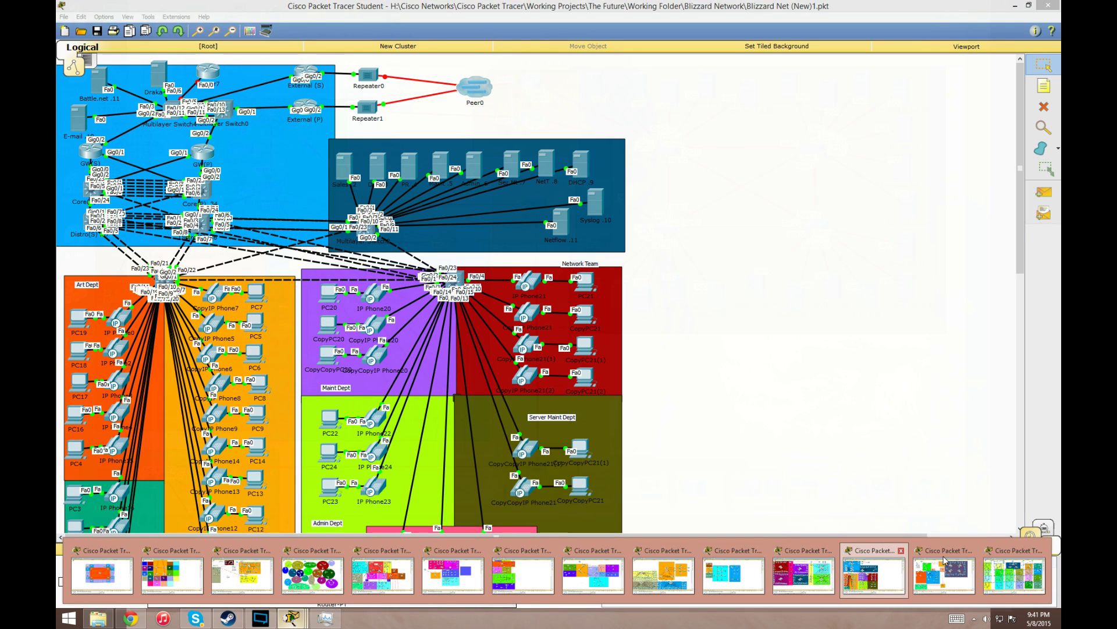
- Look through the subnetted Peer0 and DB2 network, then switch to Housing Network.pkt
left_click(944, 560)
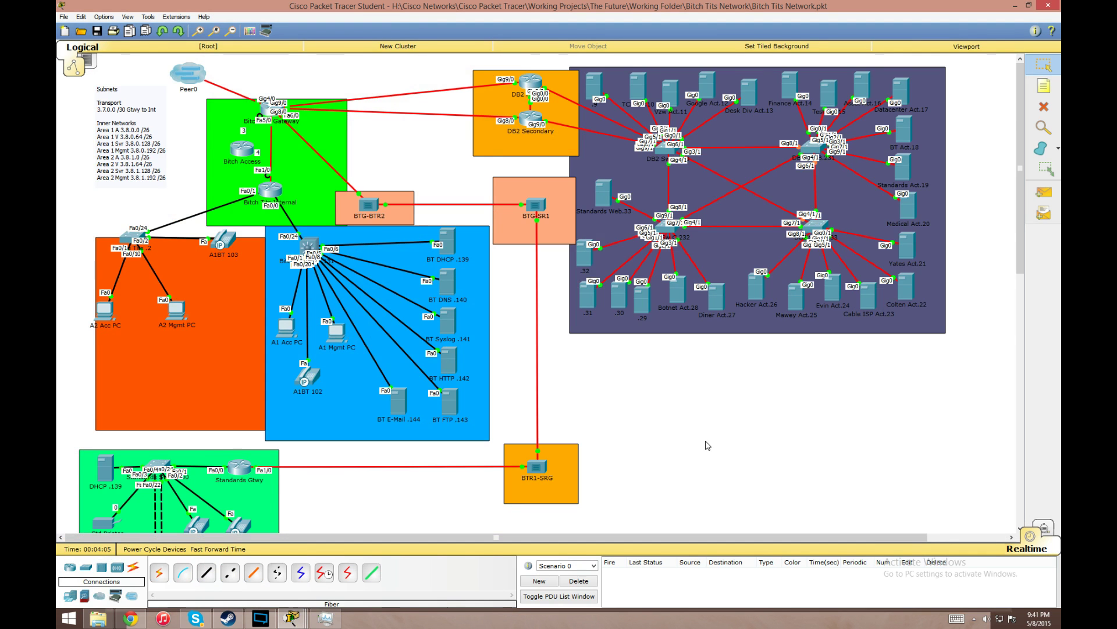
scroll(708, 445, "down", 3)
scroll(706, 445, "down", 3)
scroll(696, 428, "up", 3)
scroll(741, 441, "up", 3)
scroll(364, 407, "down", 2)
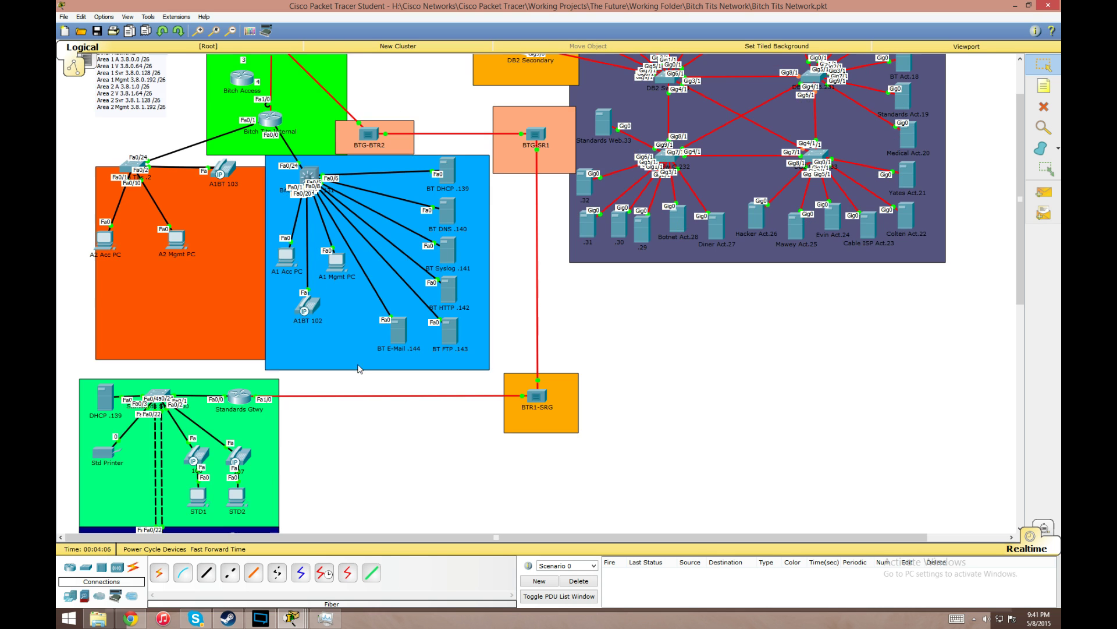
scroll(297, 436, "down", 1)
left_click(312, 622)
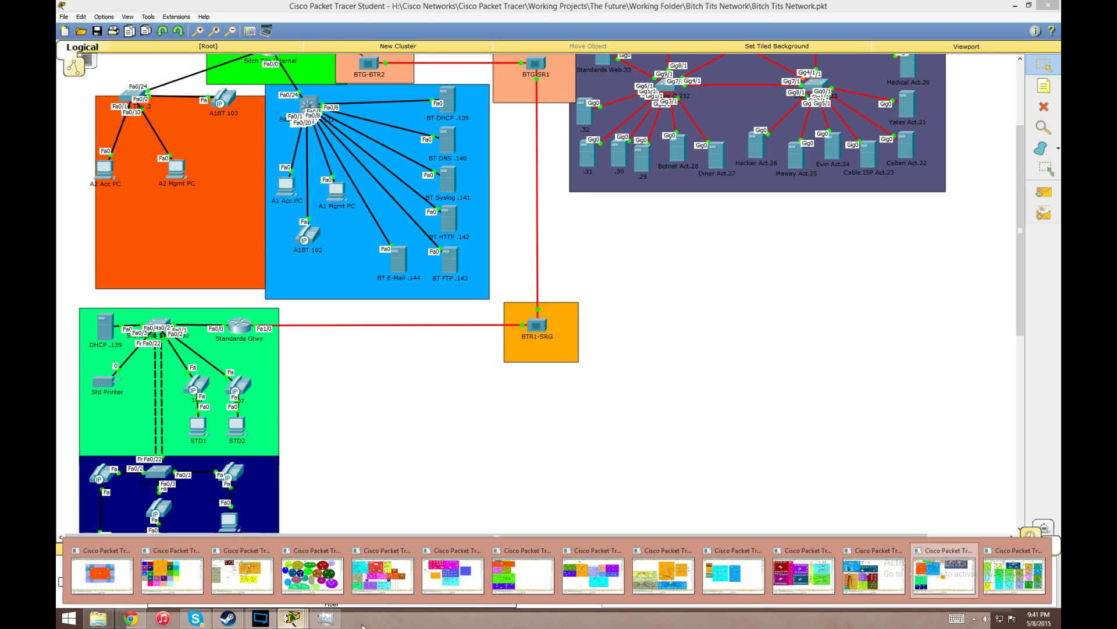
left_click(593, 575)
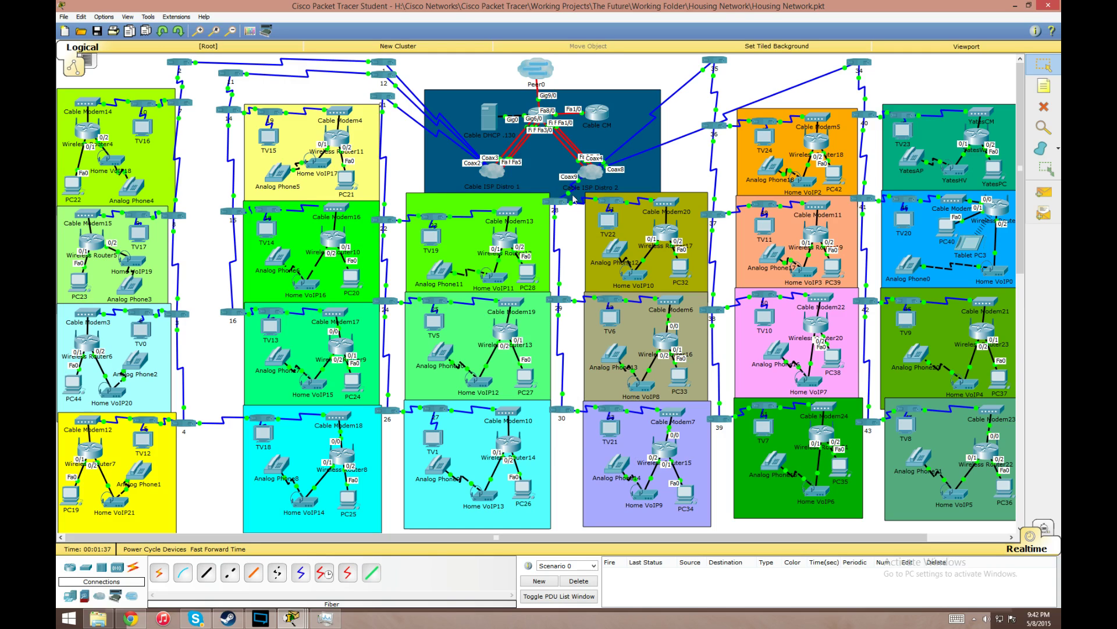
- Return to The Core123567891012.pkt, showing its router ring around the Core cloud
scroll(471, 336, "down", 3)
scroll(474, 379, "up", 3)
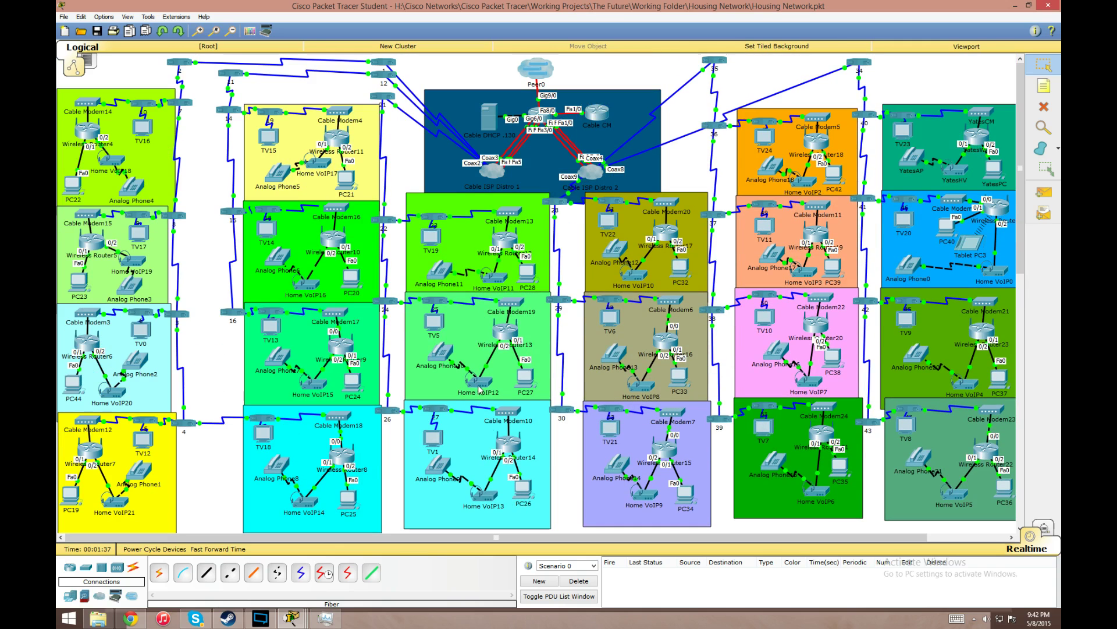
left_click(292, 618)
left_click(99, 585)
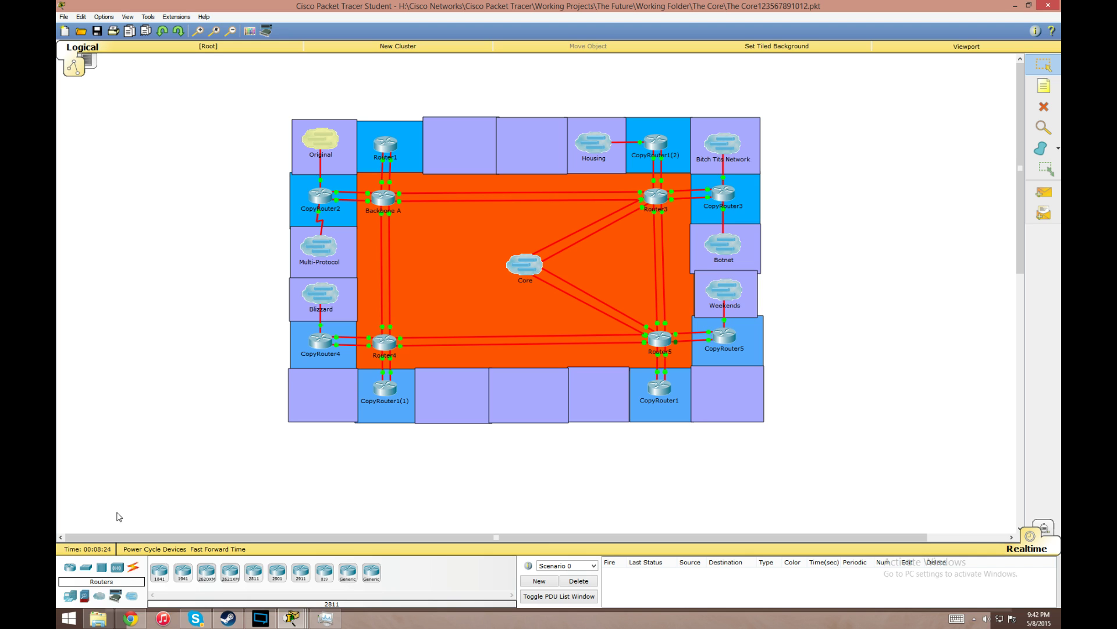
left_click(292, 621)
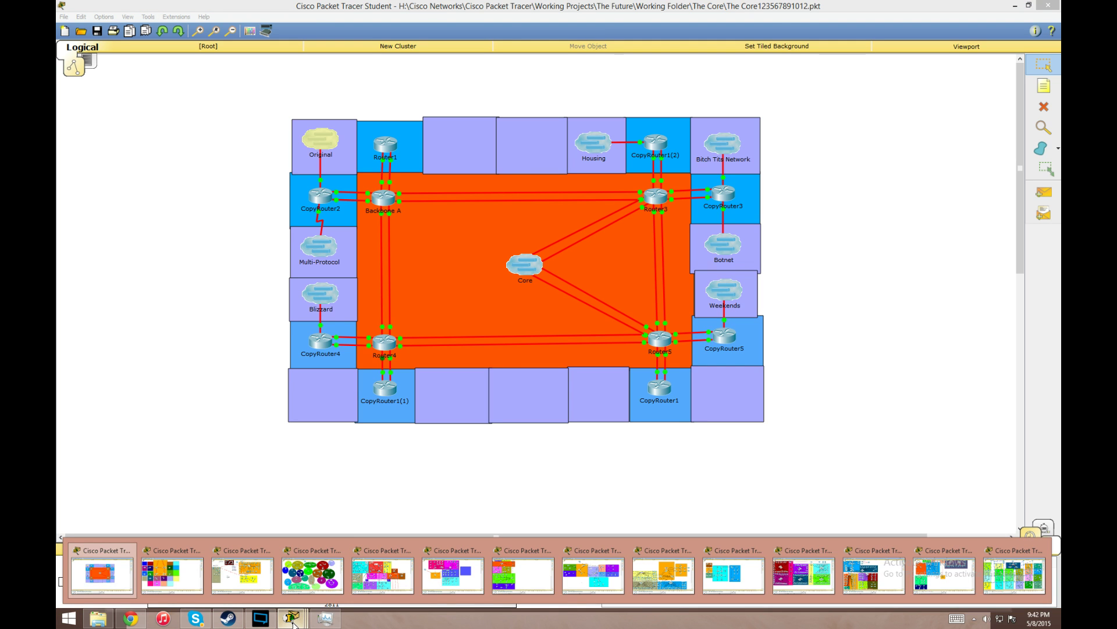
key("ctrl+shift+Escape")
left_click_drag(830, 165, 440, 180)
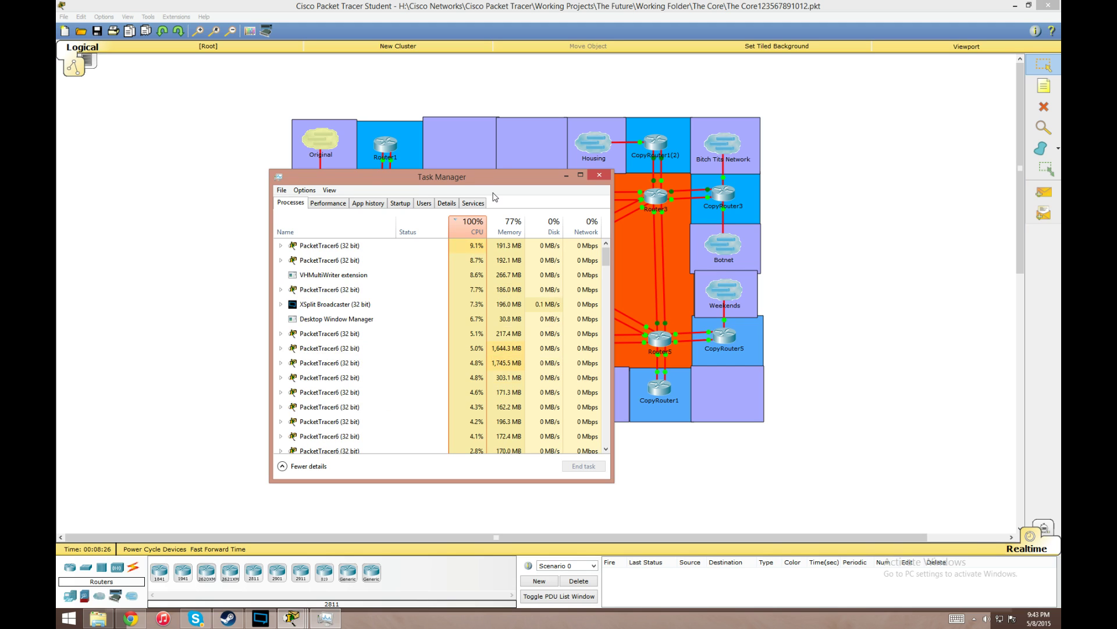
left_click(601, 177)
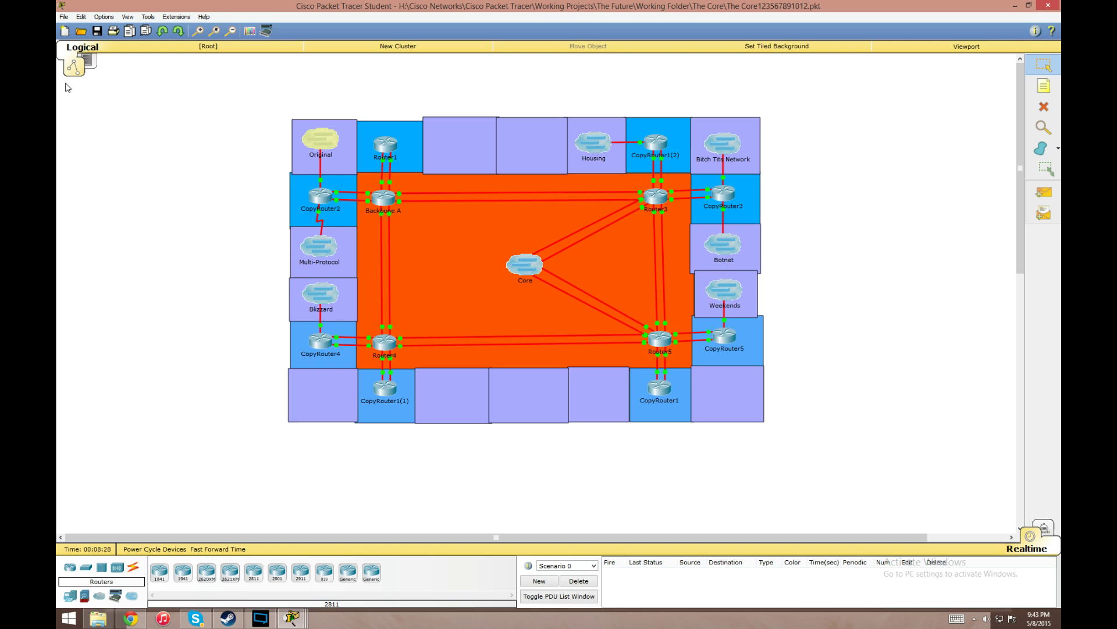
left_click(174, 18)
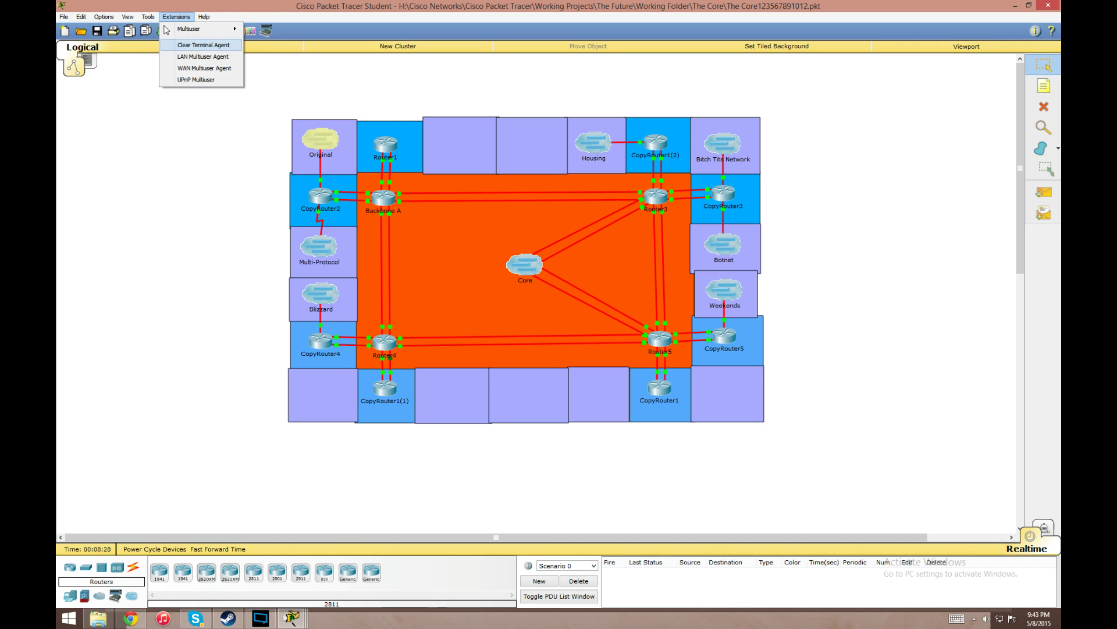